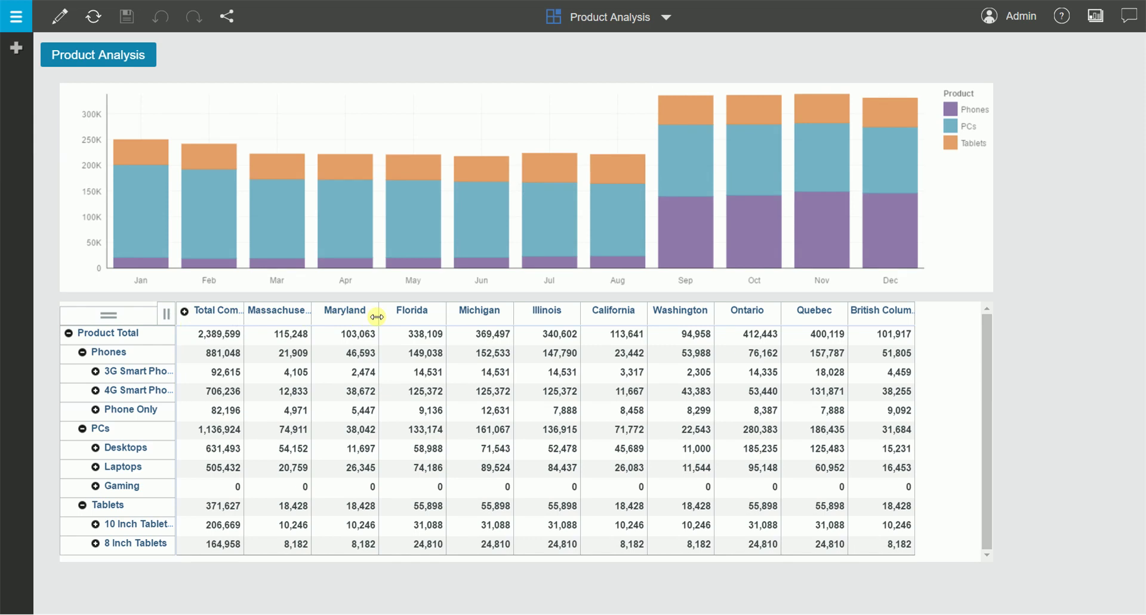
- Switch the Product Analysis book into edit mode from the top toolbar
click(57, 17)
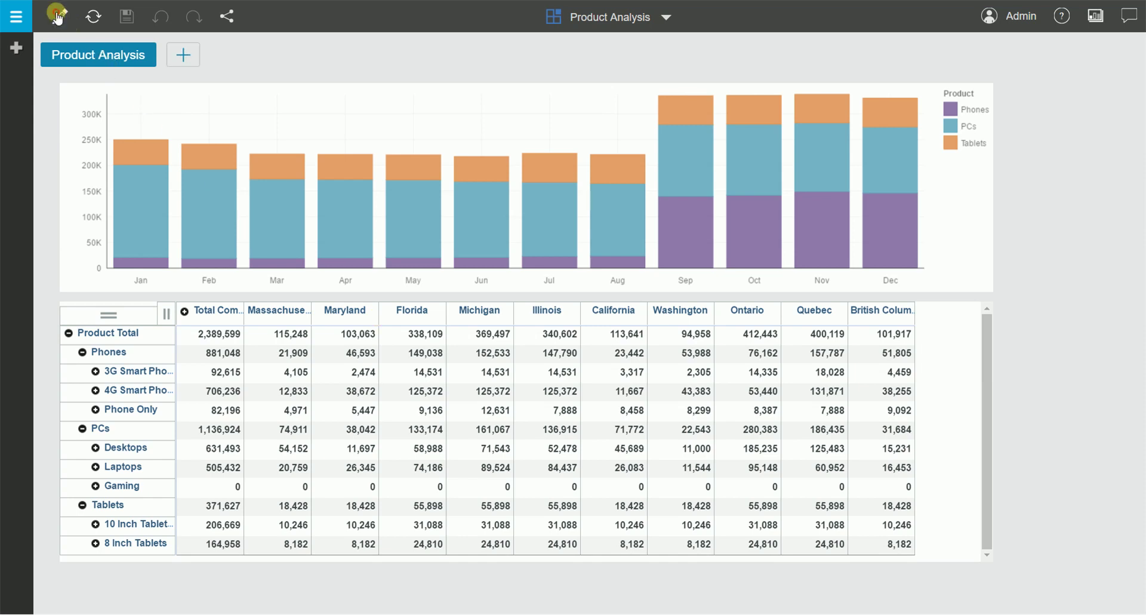
- In the Data panel, expand 24retail > Dimensions > Product to reveal its hierarchies
click(16, 79)
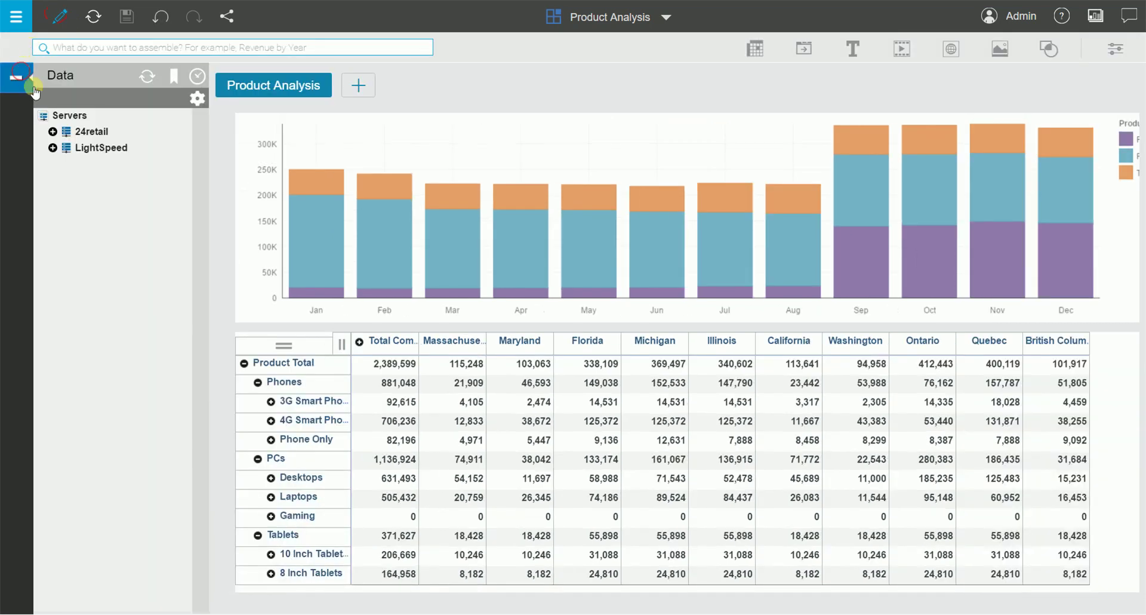
click(52, 132)
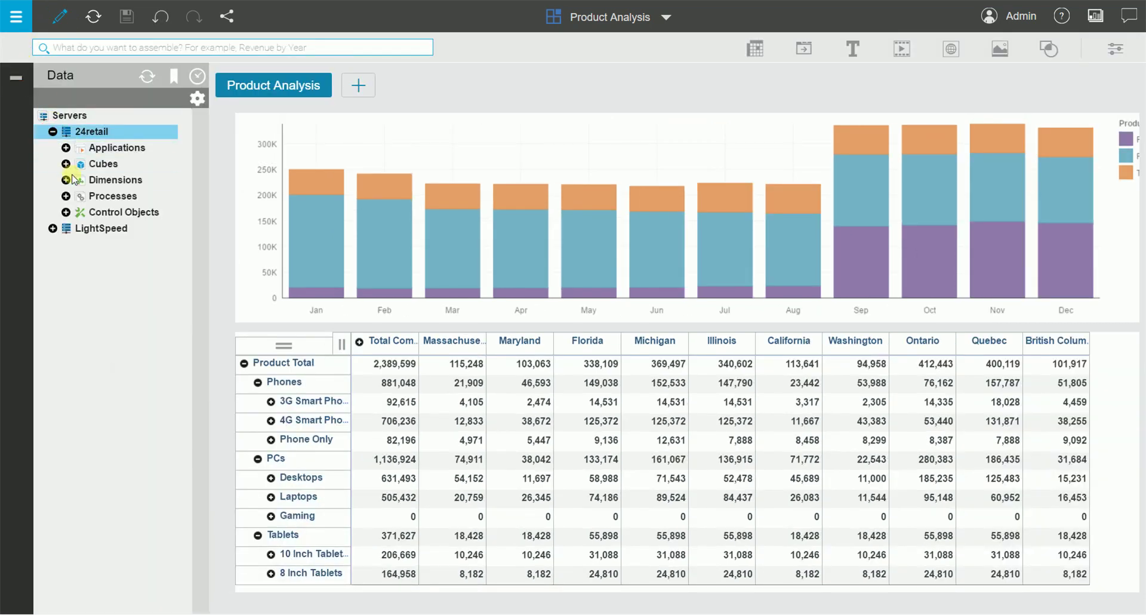
click(67, 179)
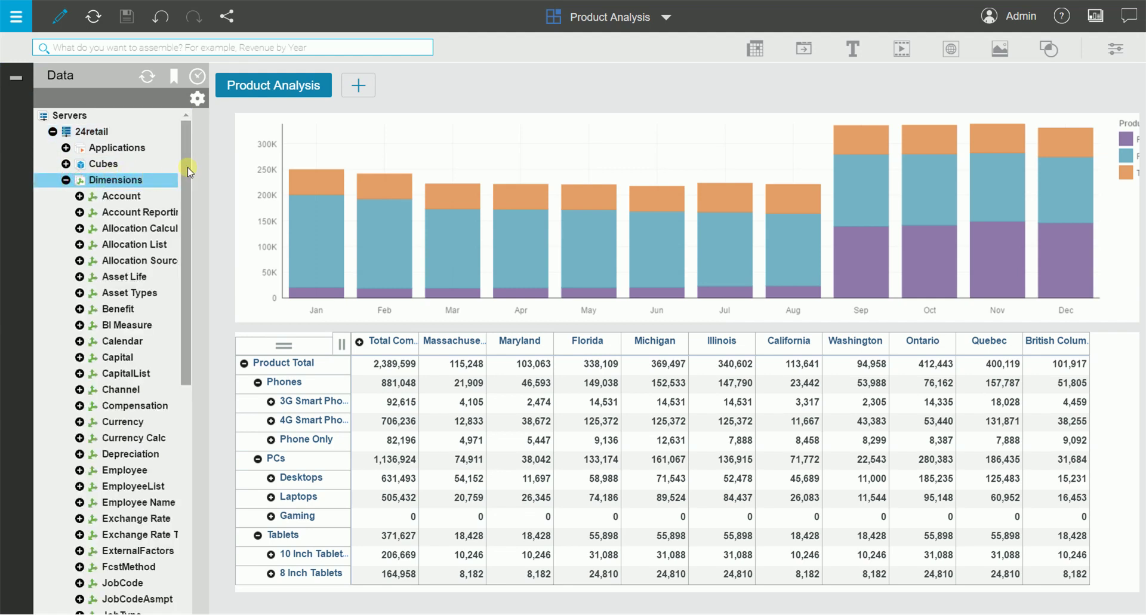
drag(187, 168, 192, 383)
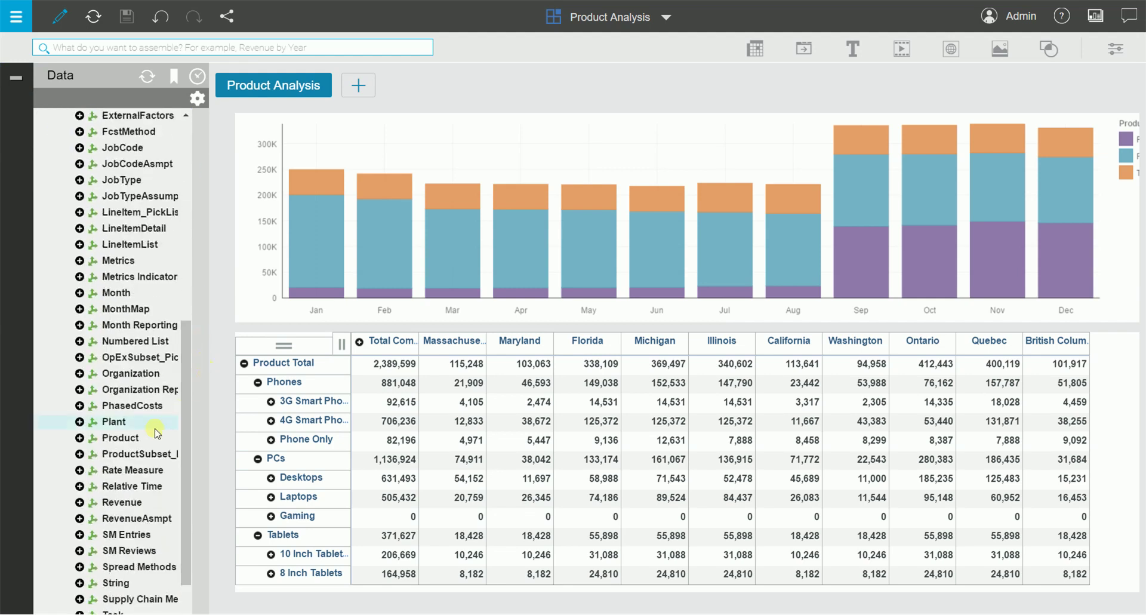
click(80, 439)
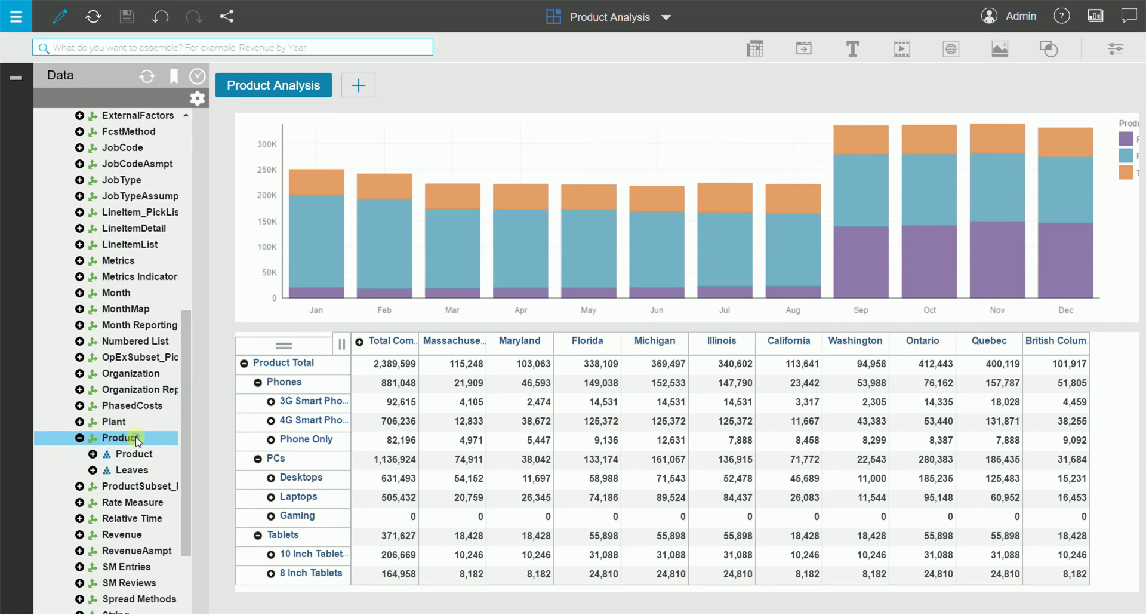
right_click(136, 441)
- Open the Product dimension in the editor, widen the panel and show member attributes
click(169, 444)
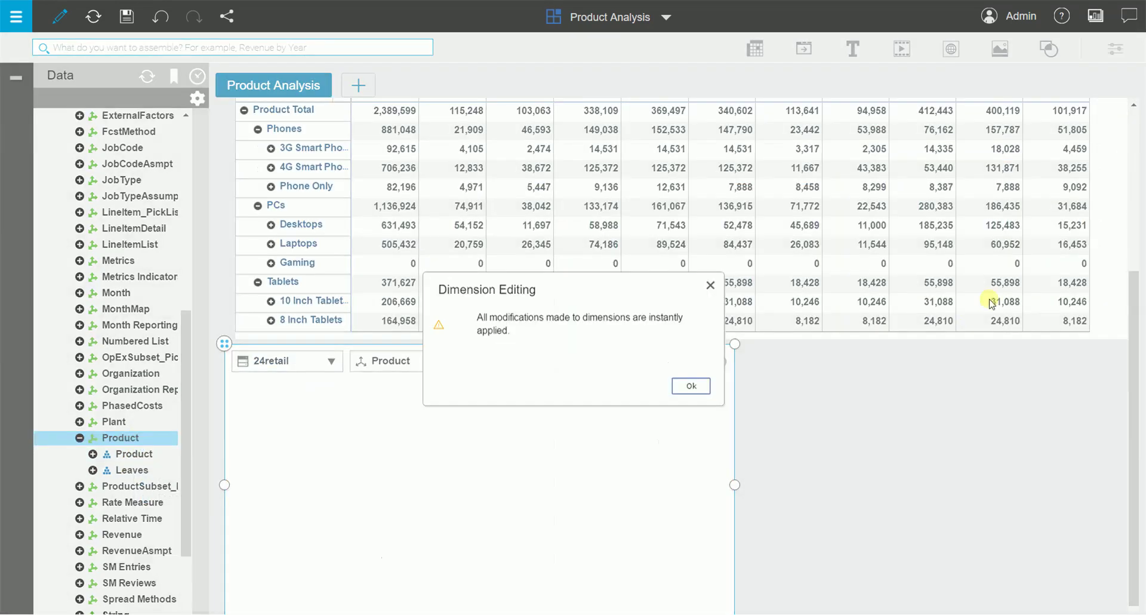
click(692, 385)
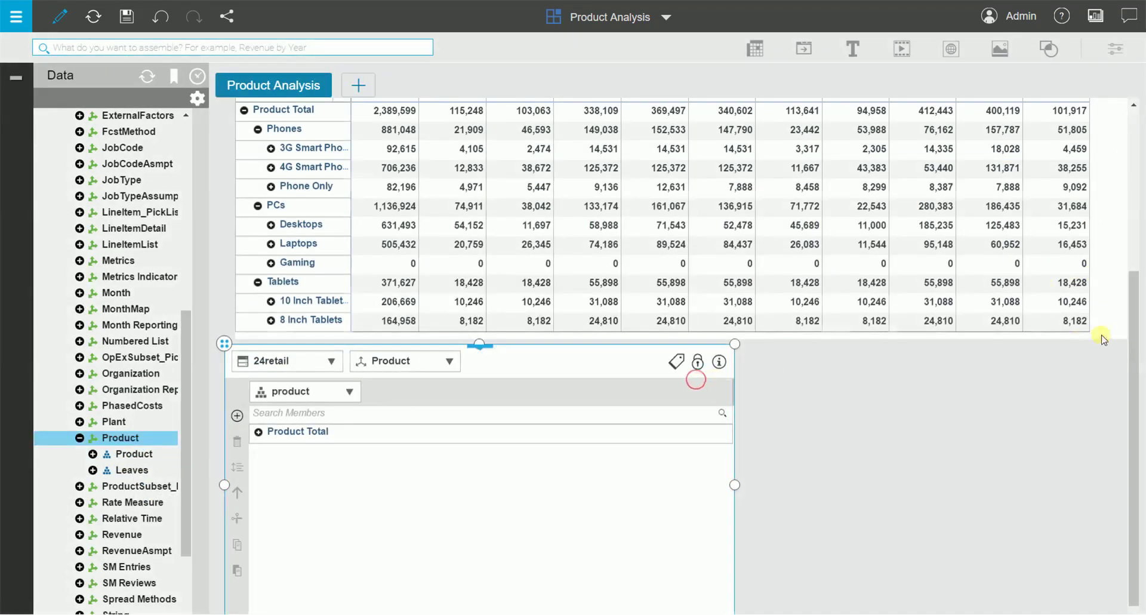
drag(1133, 326, 1133, 334)
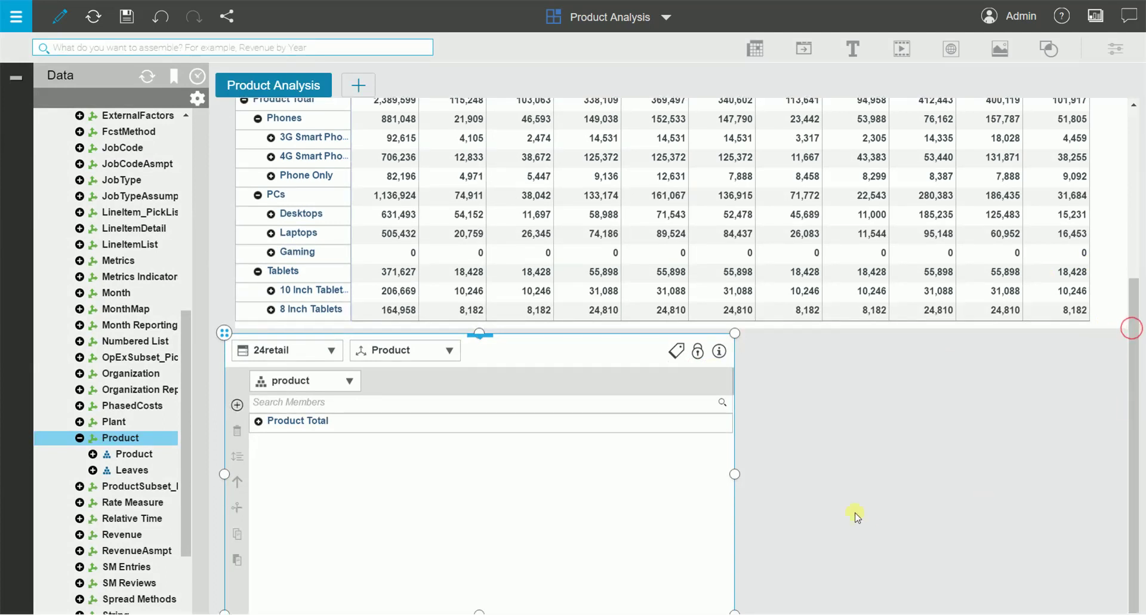
drag(736, 474, 1021, 476)
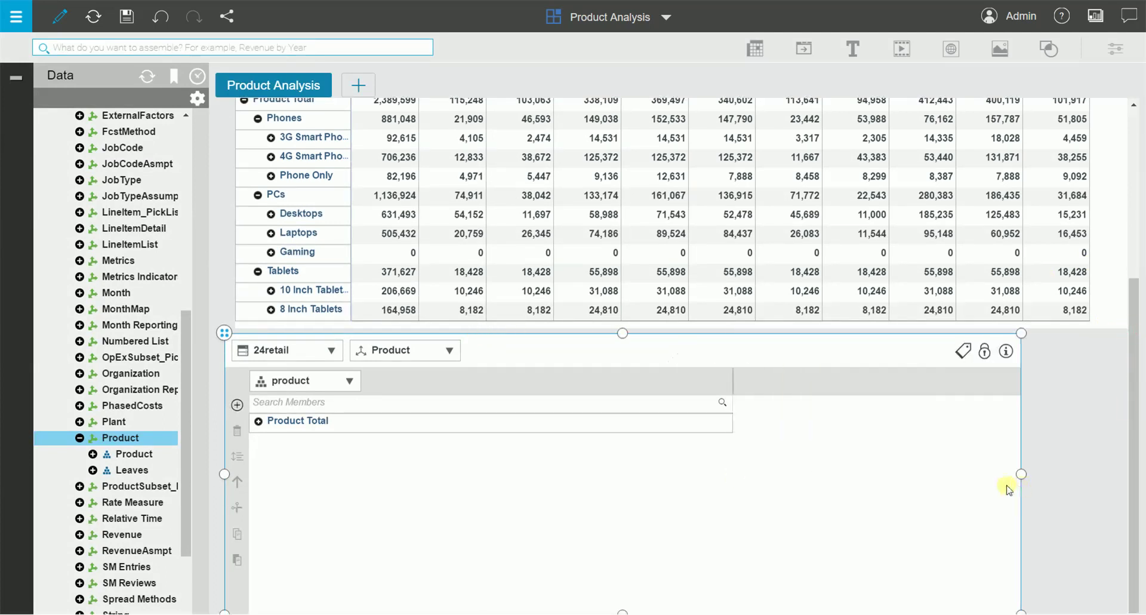
click(963, 351)
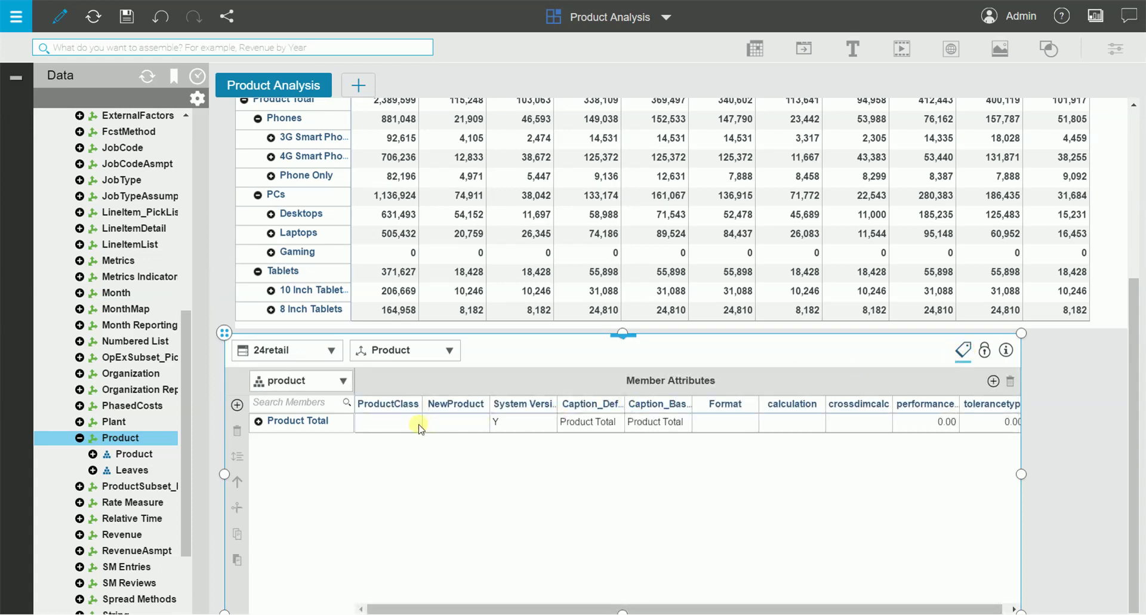
- Expand Product Total, Phones, 3G, 4G and Phone Only, then select the ProductClass column
click(260, 423)
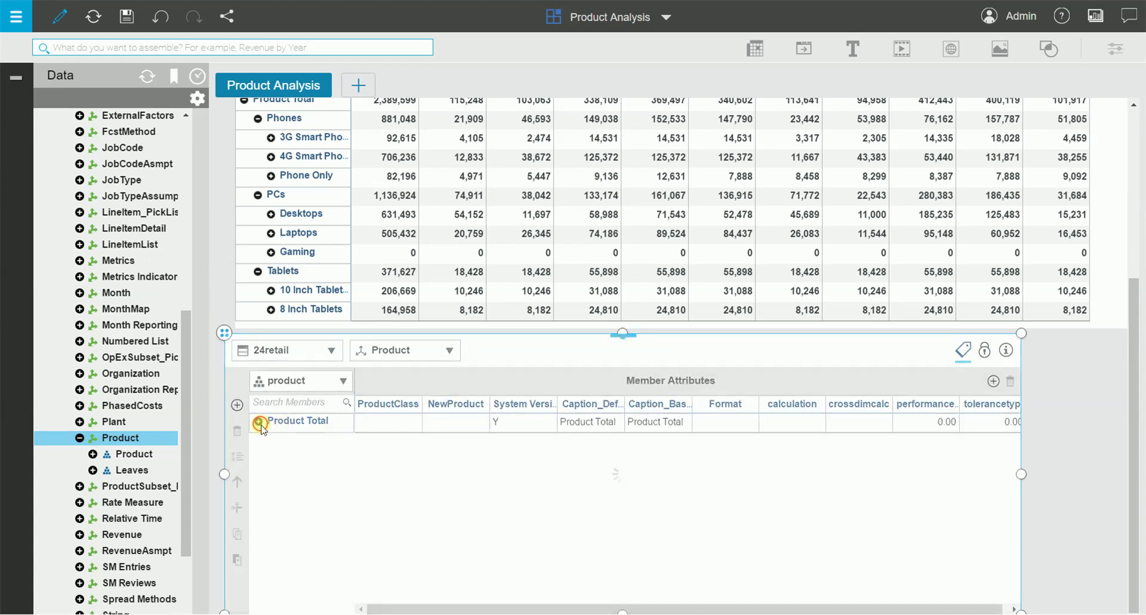
click(271, 440)
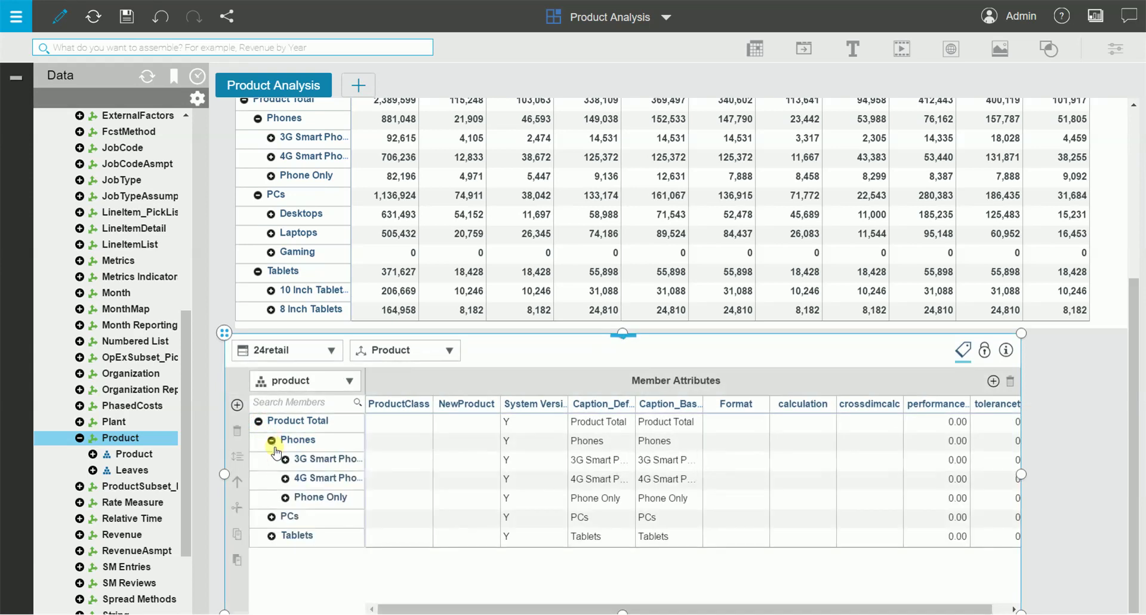
click(286, 459)
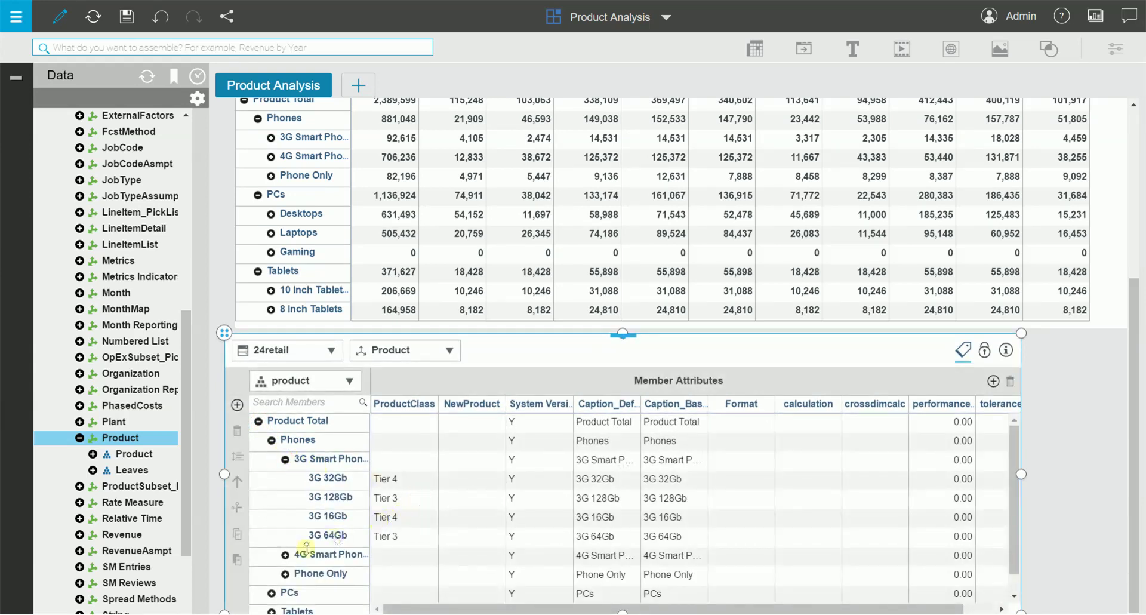
click(285, 554)
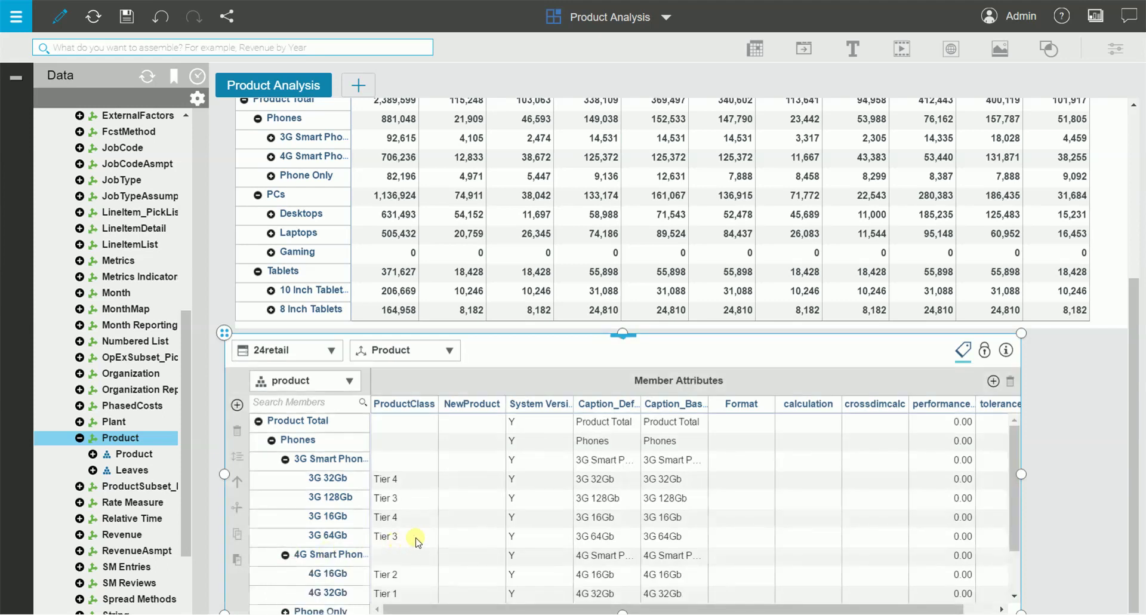
scroll(1003, 468, down, 1)
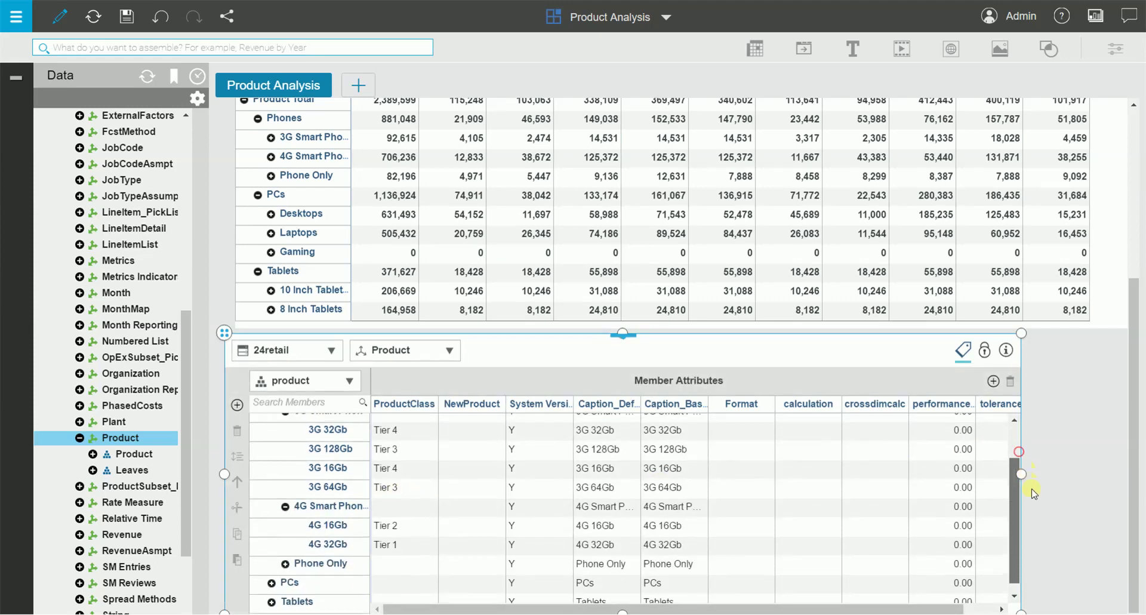
click(286, 556)
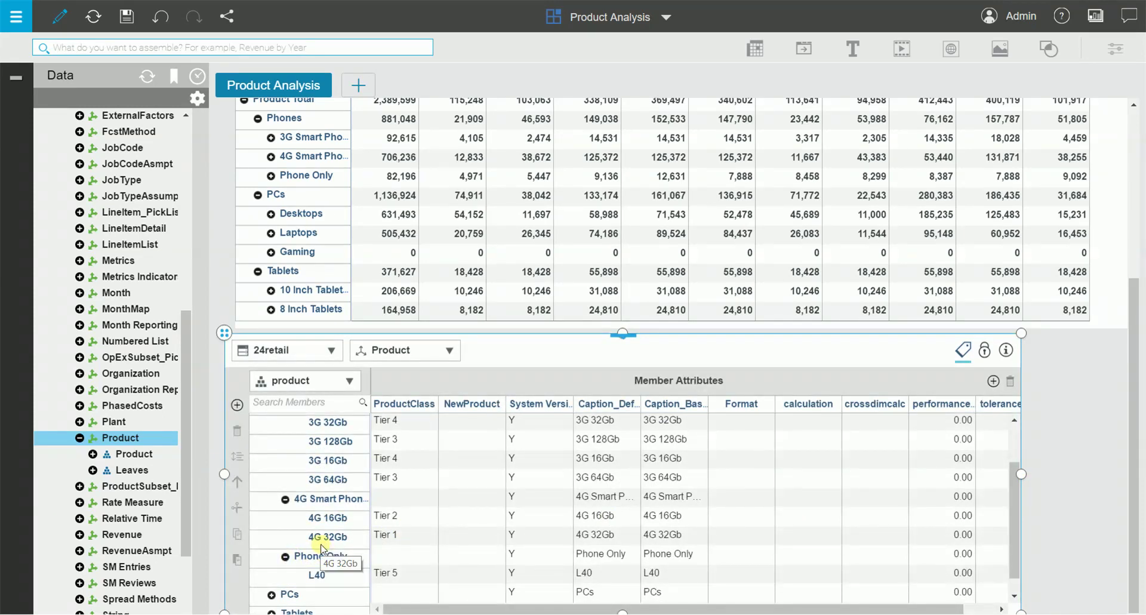
click(422, 411)
- Create a ProductClass hierarchy from the ProductClass attribute column and confirm the warning
right_click(421, 410)
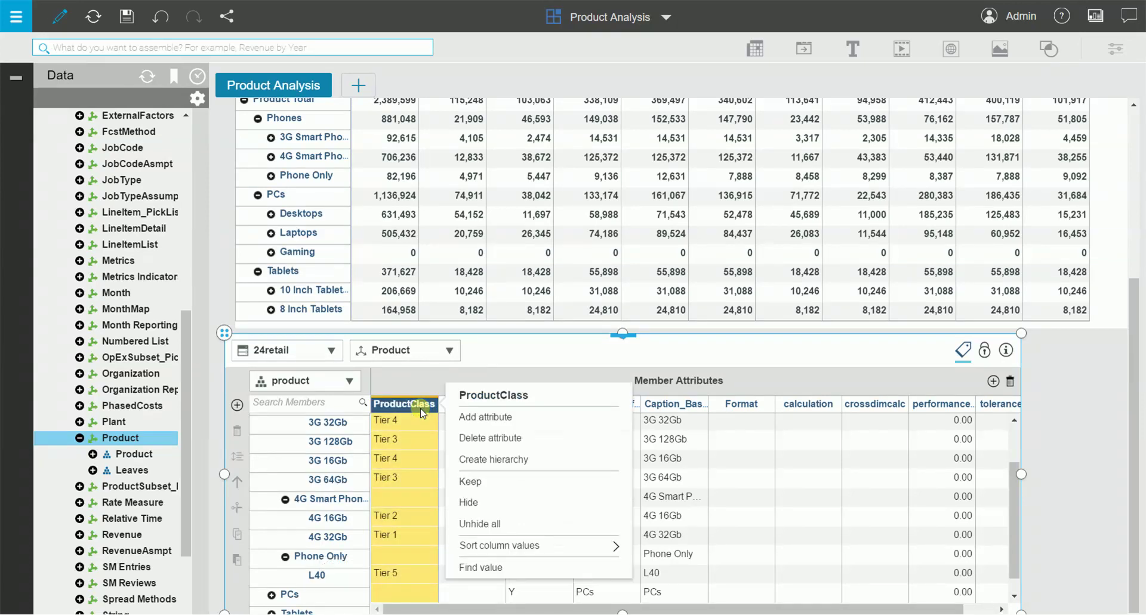
click(478, 459)
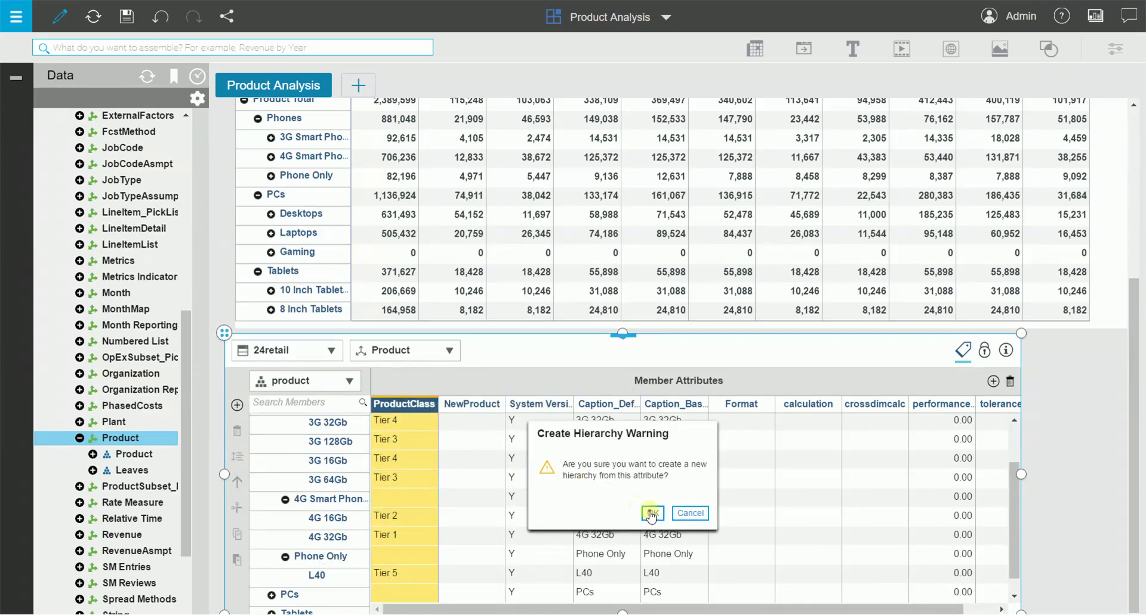
click(652, 514)
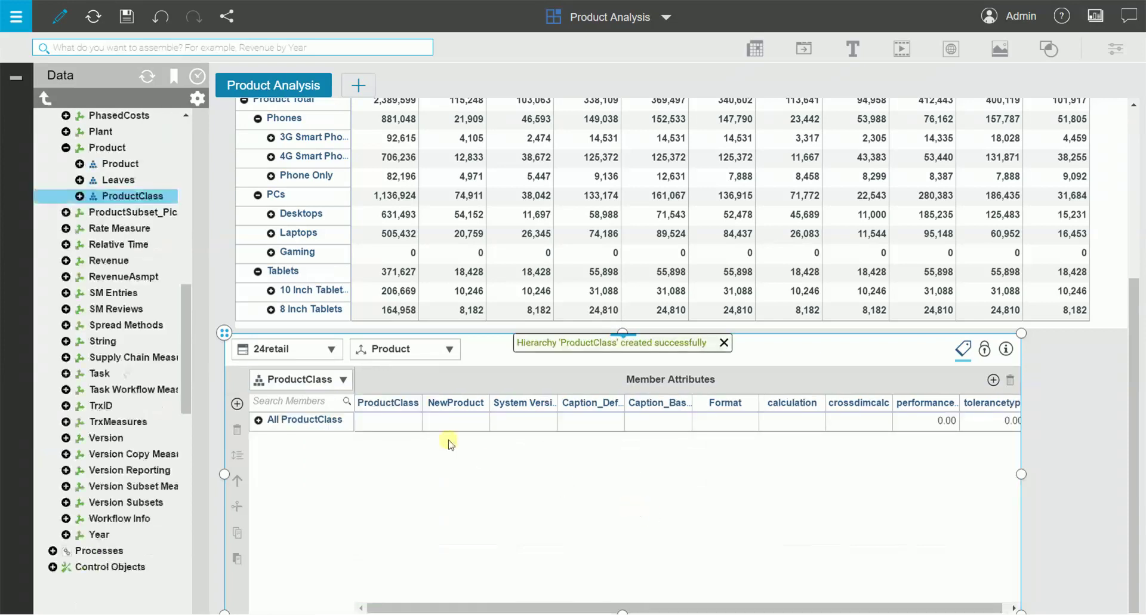
drag(188, 350, 185, 284)
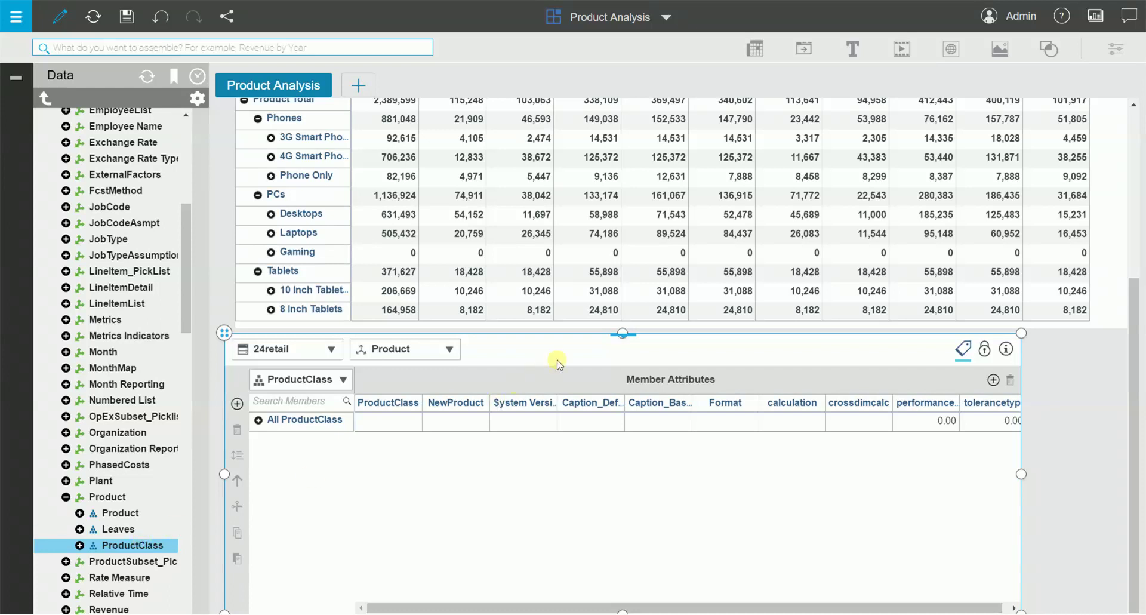
- Delete the dimension editor, reveal the table's row, column and context layout, and close the Data panel
mouse_move(626, 334)
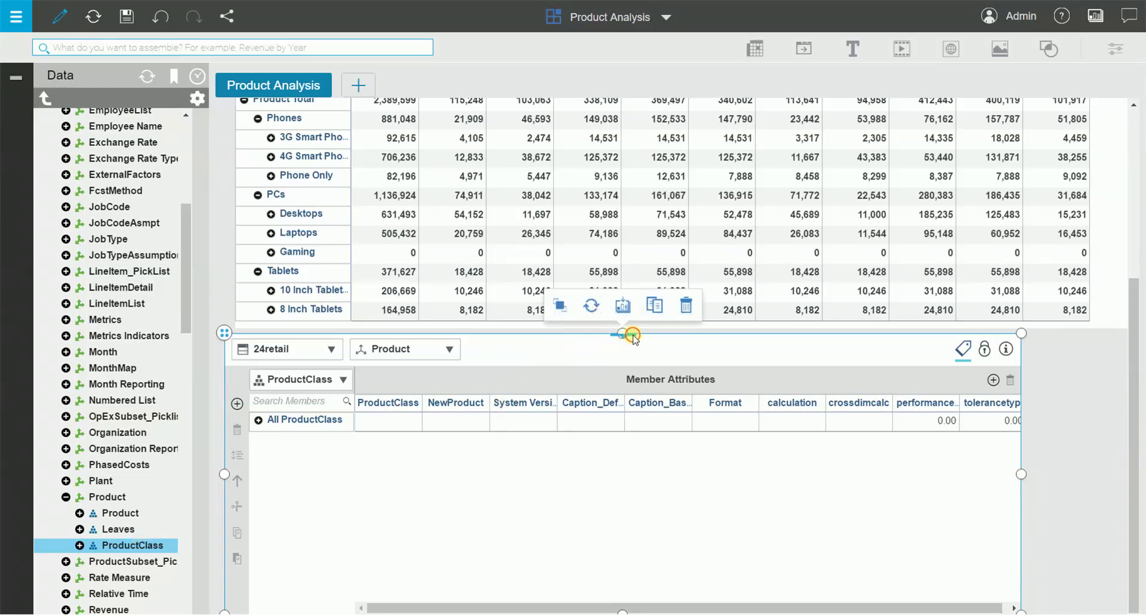
click(687, 306)
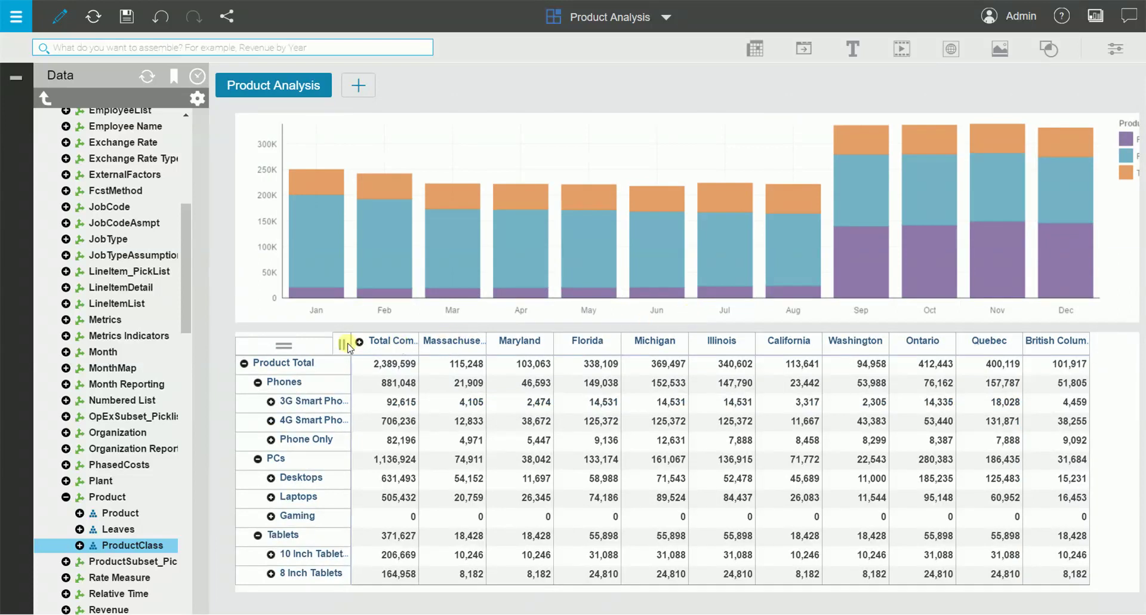
click(320, 338)
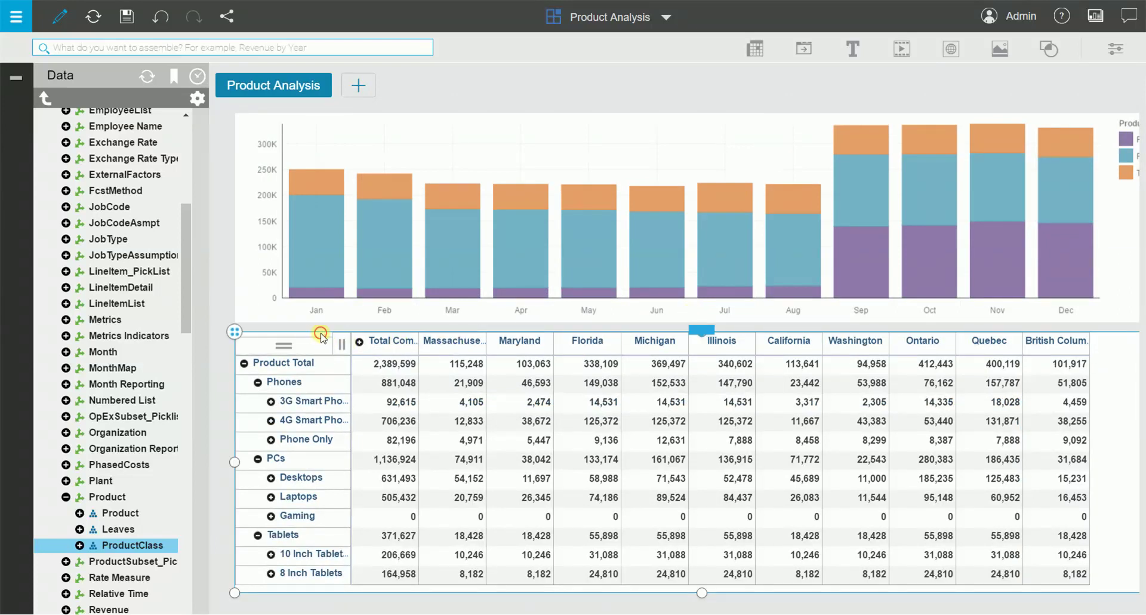
mouse_move(707, 332)
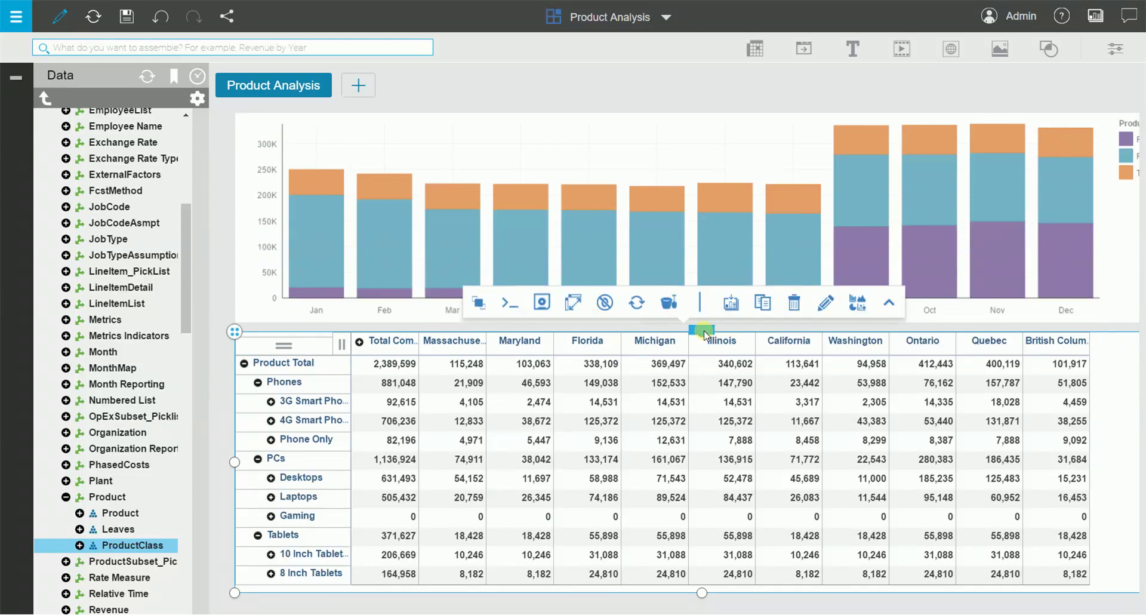
click(881, 303)
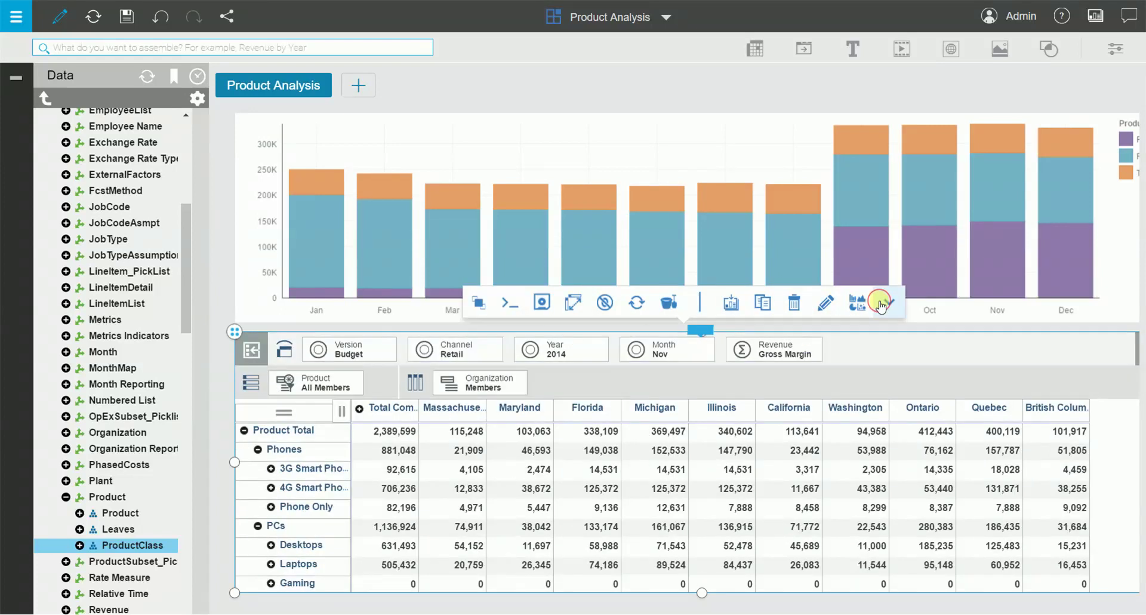
click(190, 100)
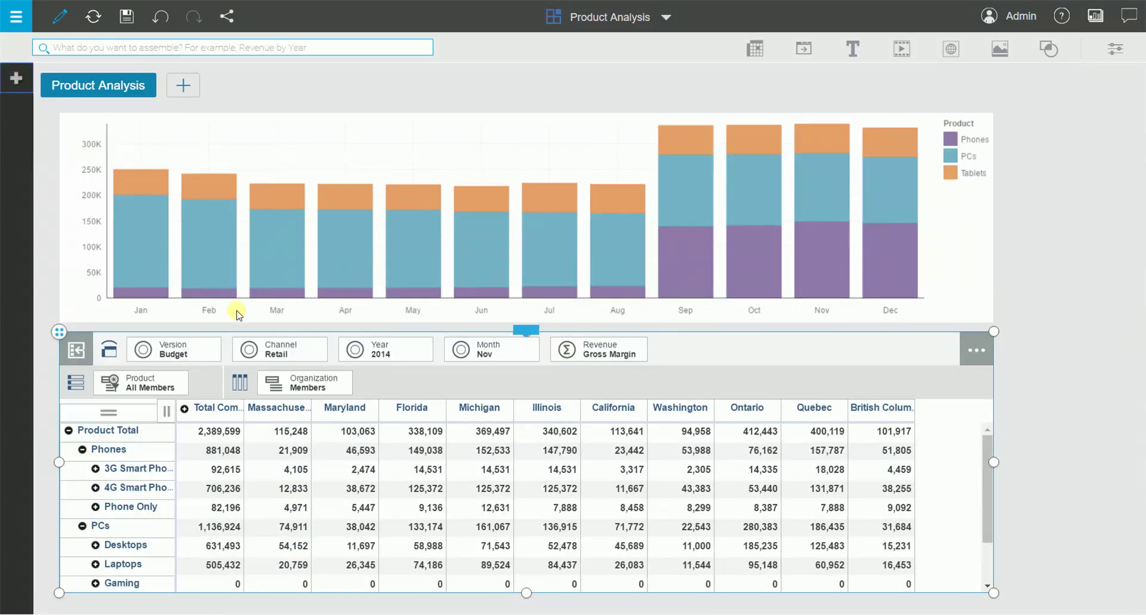
- Replace the Product row hierarchy with ProductClass and open its set editor
click(165, 380)
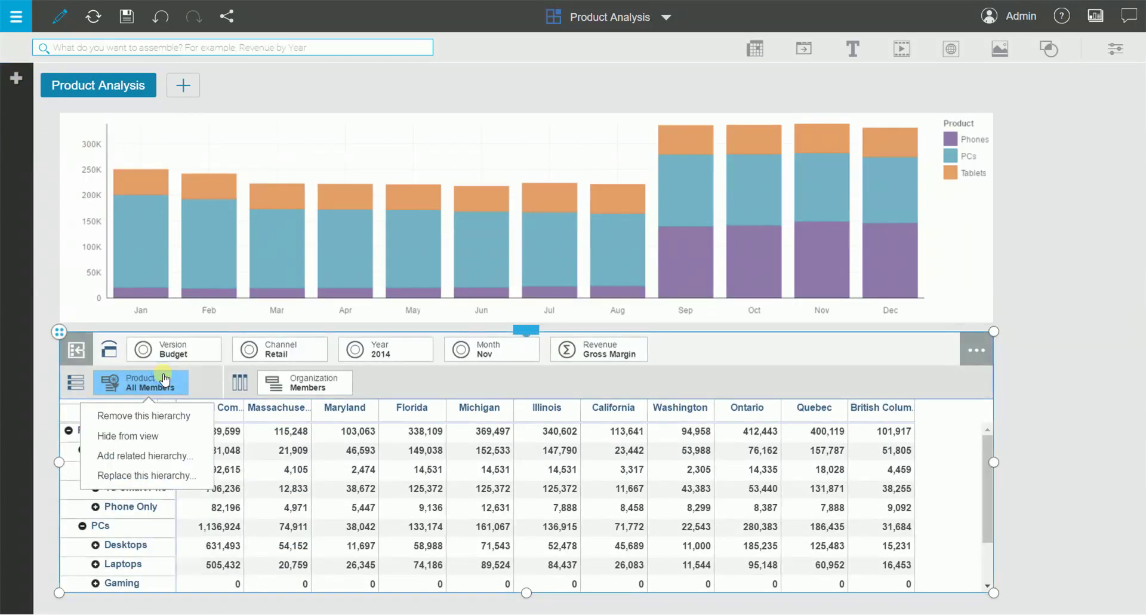
click(156, 469)
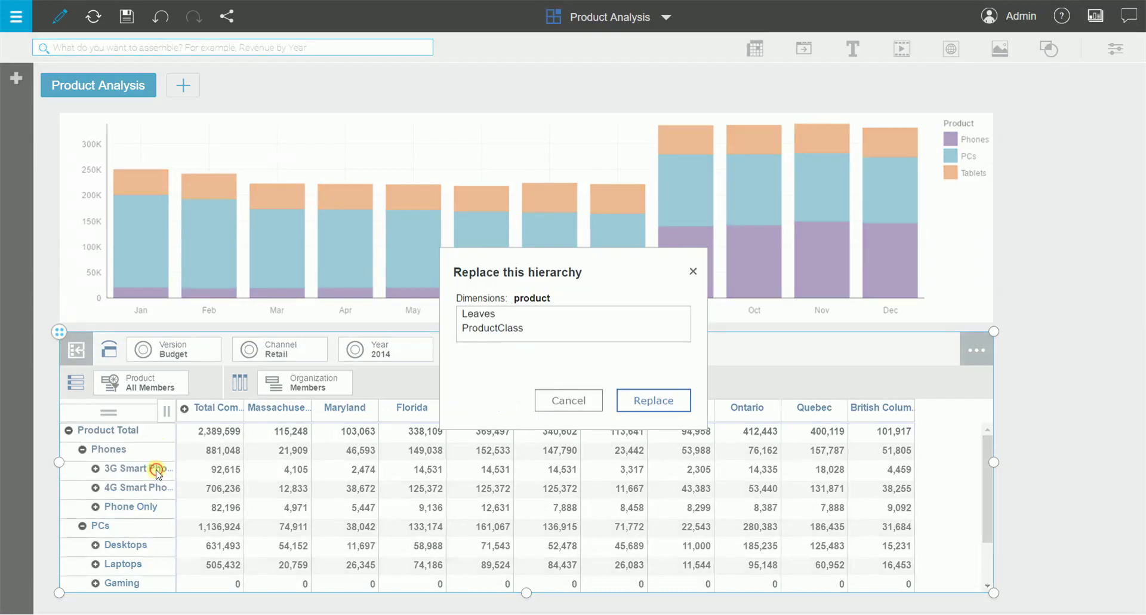
click(485, 328)
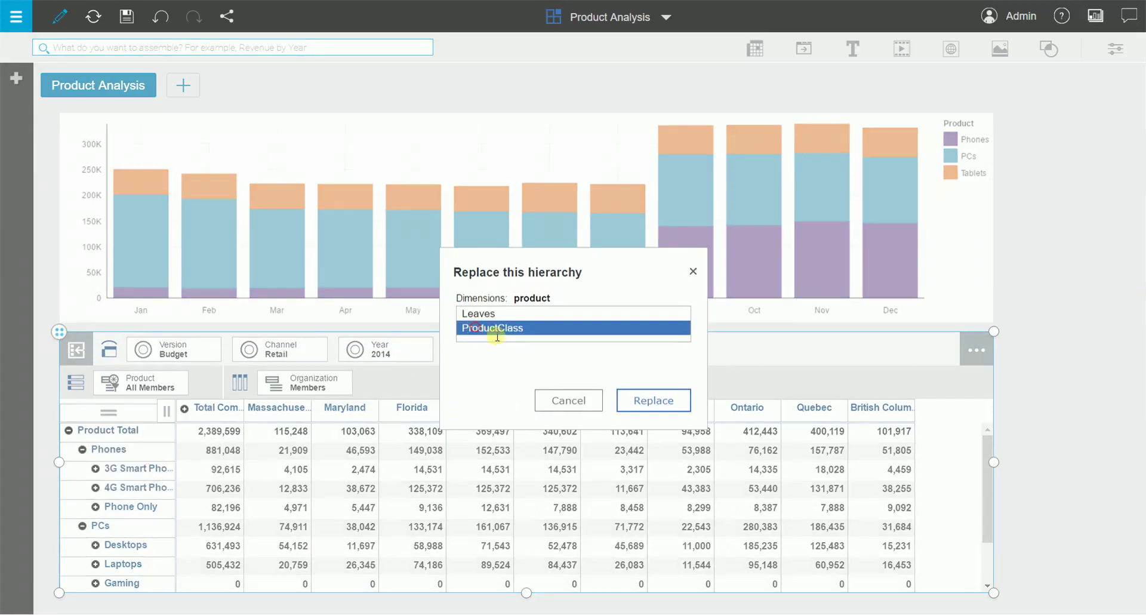
click(655, 400)
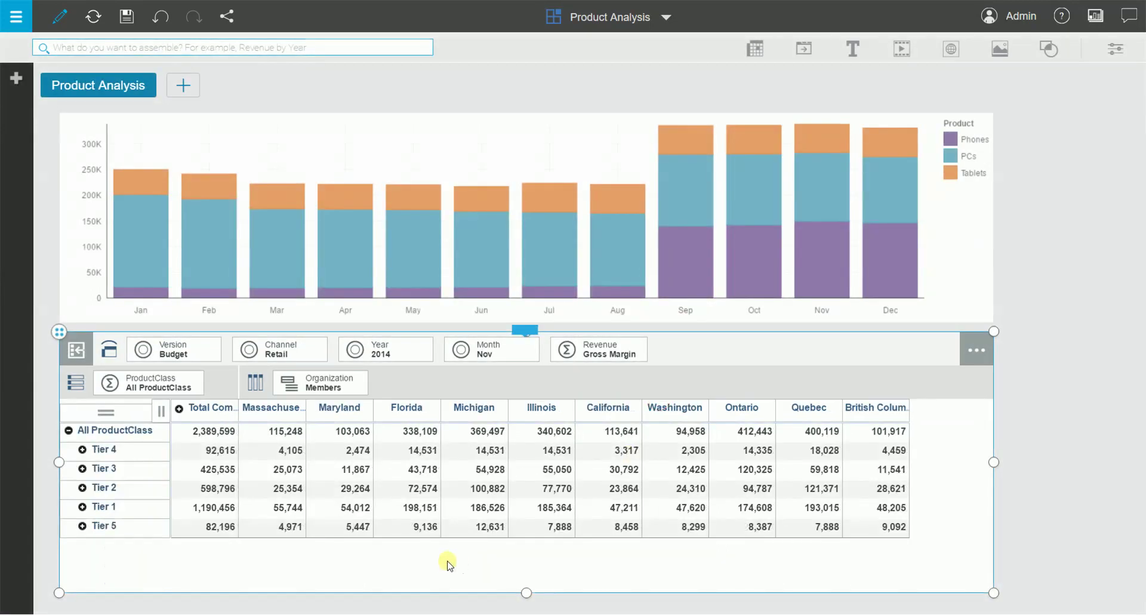
click(168, 389)
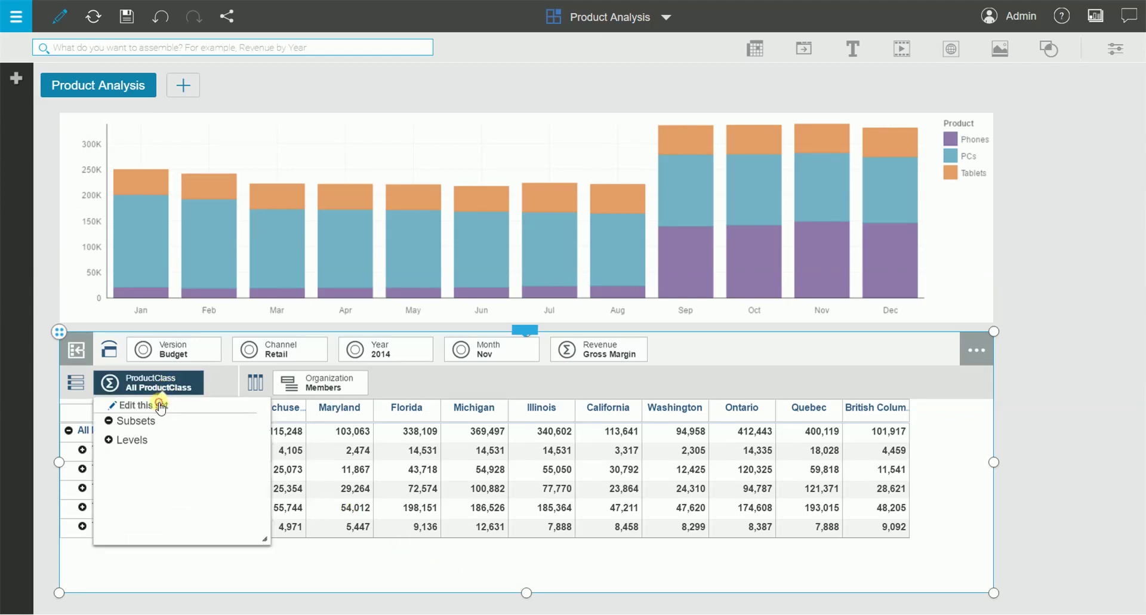
click(160, 407)
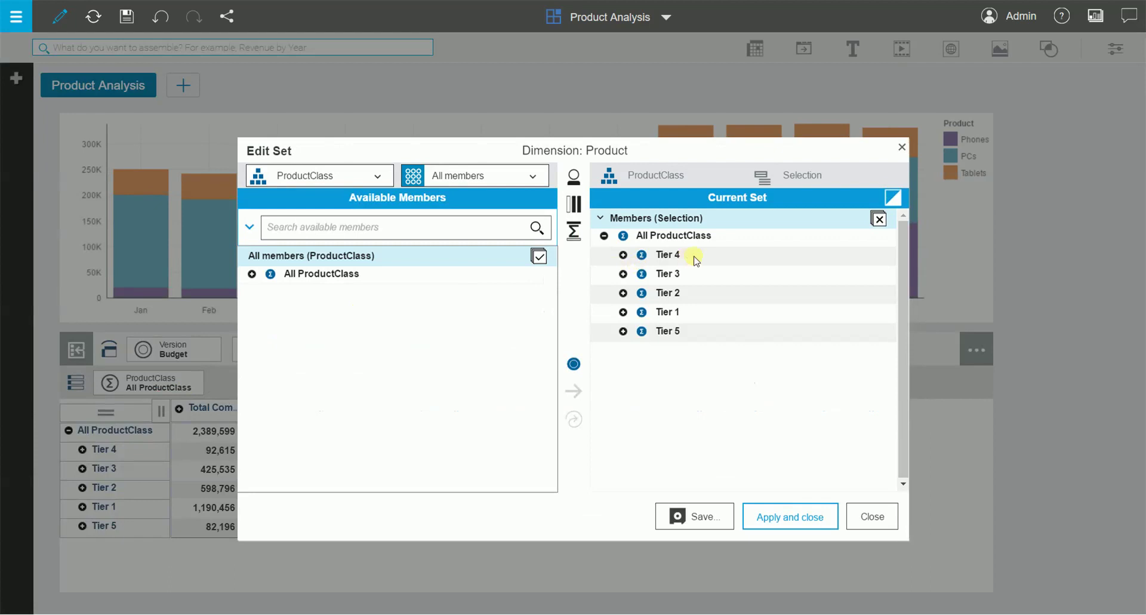
- Expand and collapse Tier 4 and Tier 1 to inspect their products
click(623, 255)
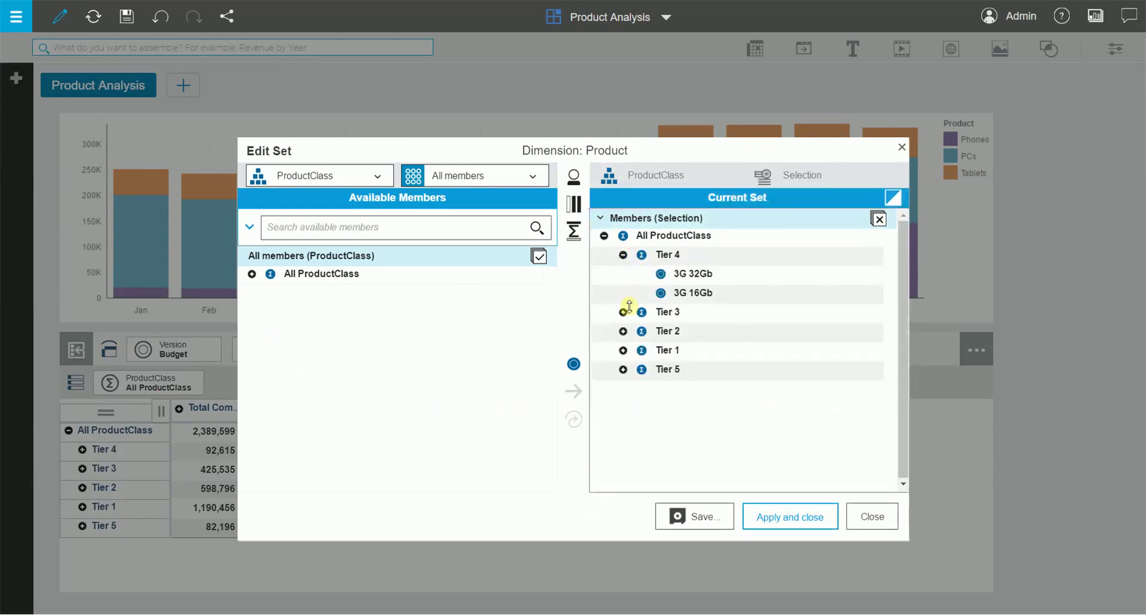
click(623, 351)
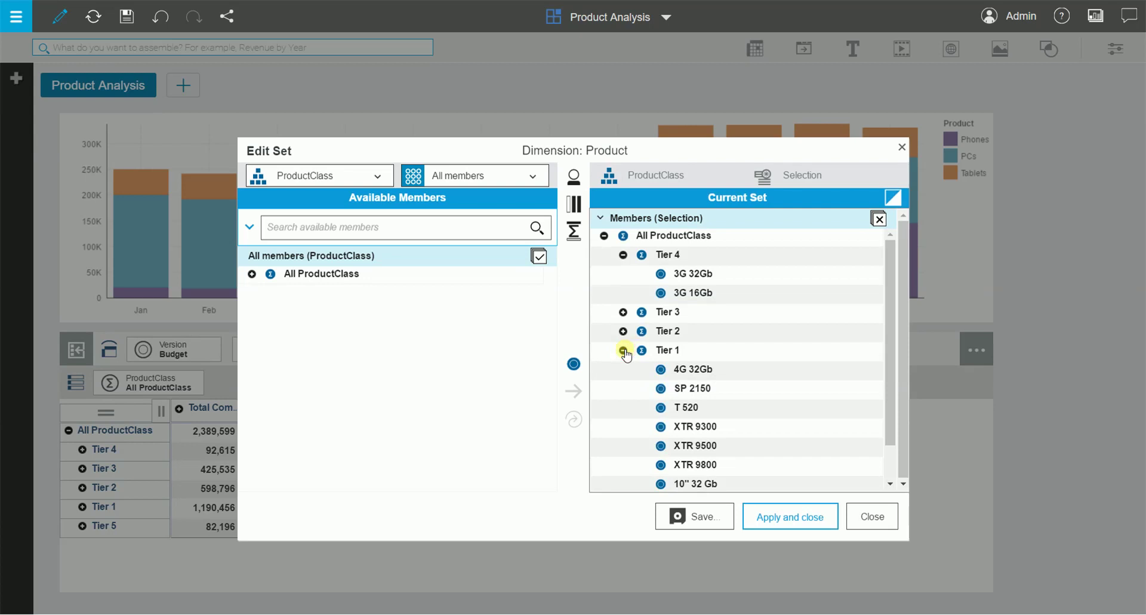
click(623, 351)
click(623, 255)
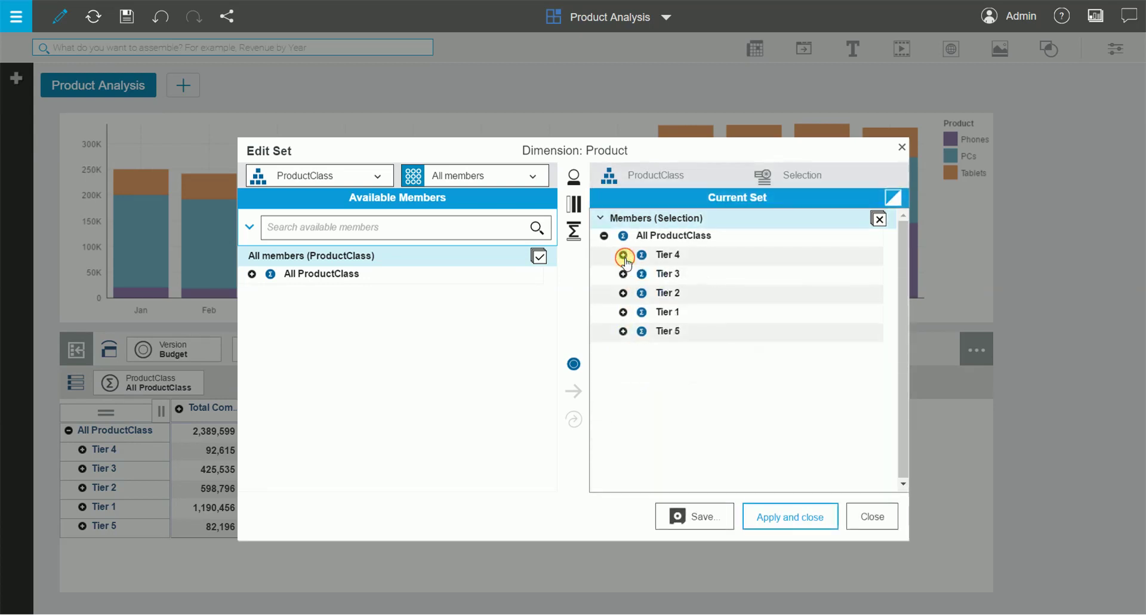
- Sort the ProductClass member set ascending and apply it to the table
right_click(600, 218)
click(479, 488)
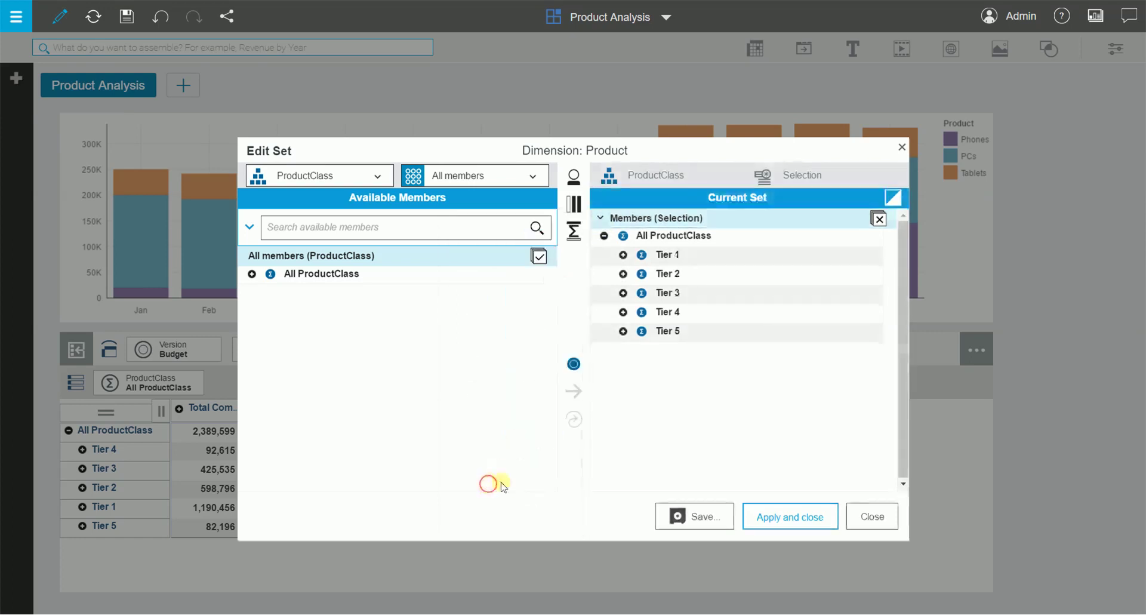
click(788, 517)
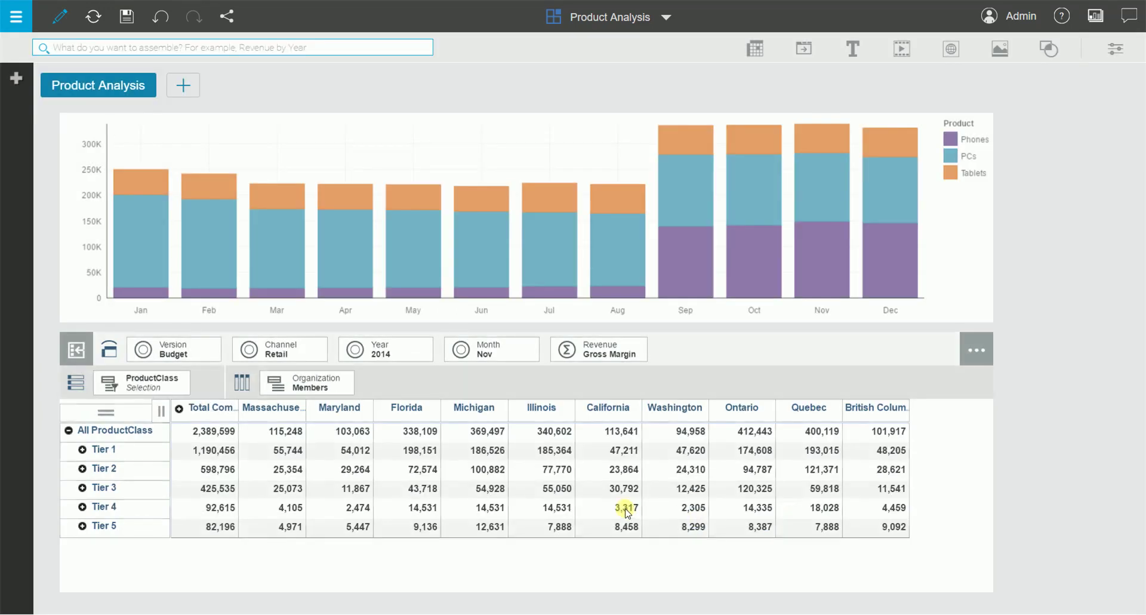
- Insert the related Product hierarchy under ProductClass on rows and move Organization to context
click(82, 470)
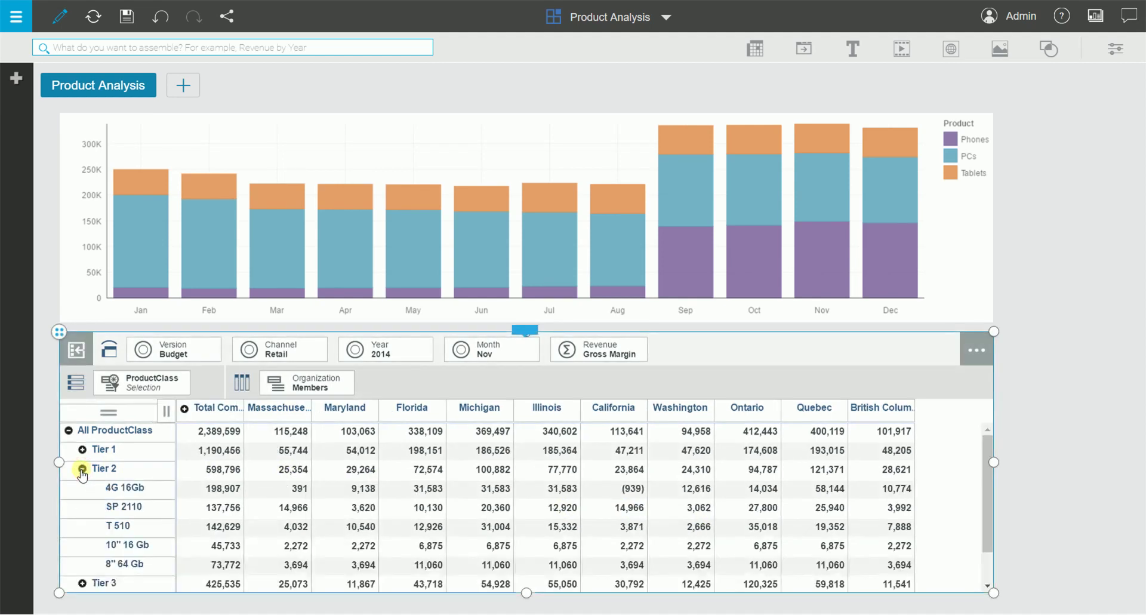
click(82, 470)
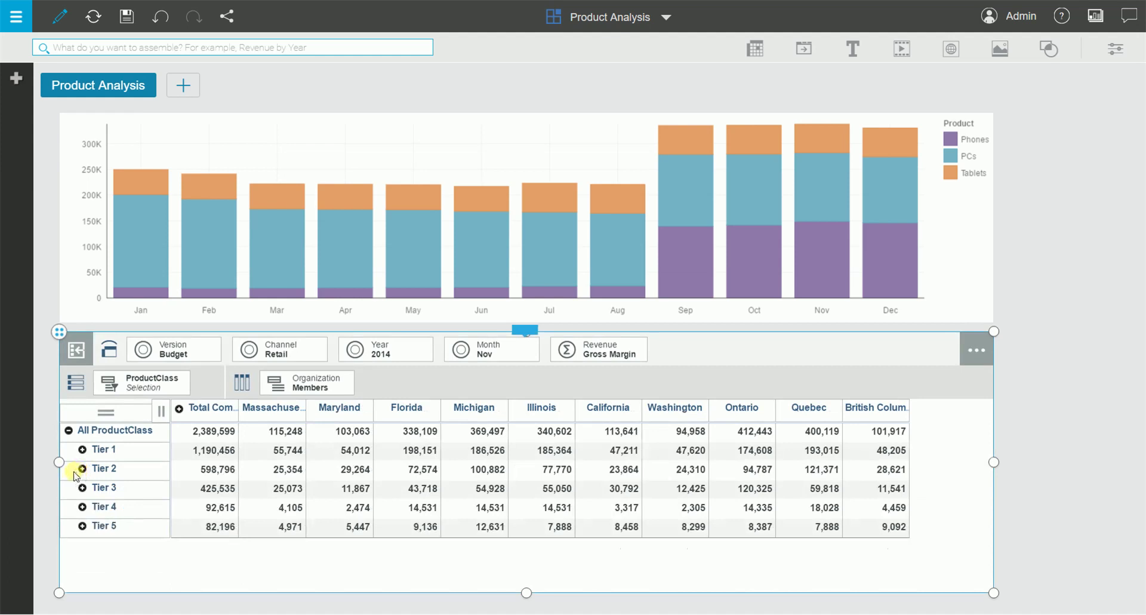
click(138, 390)
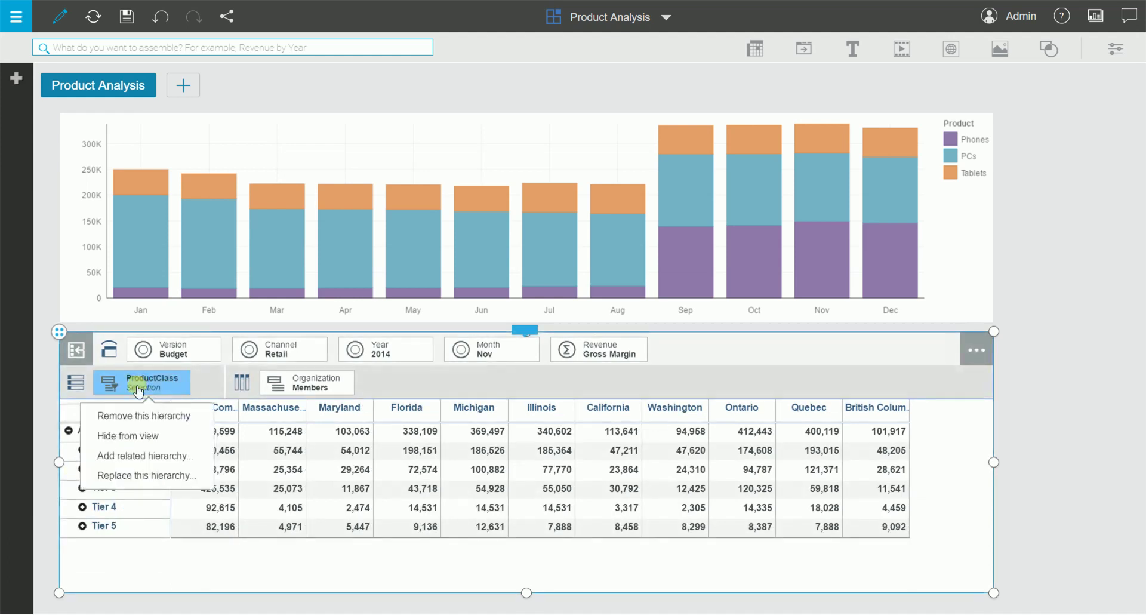
click(139, 455)
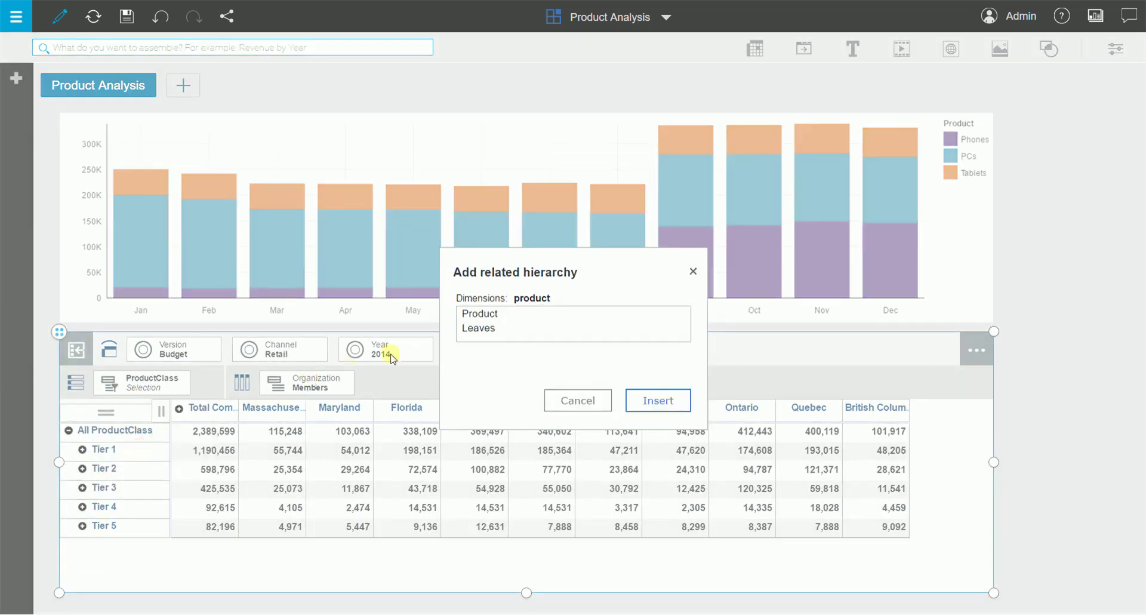
click(478, 313)
click(661, 400)
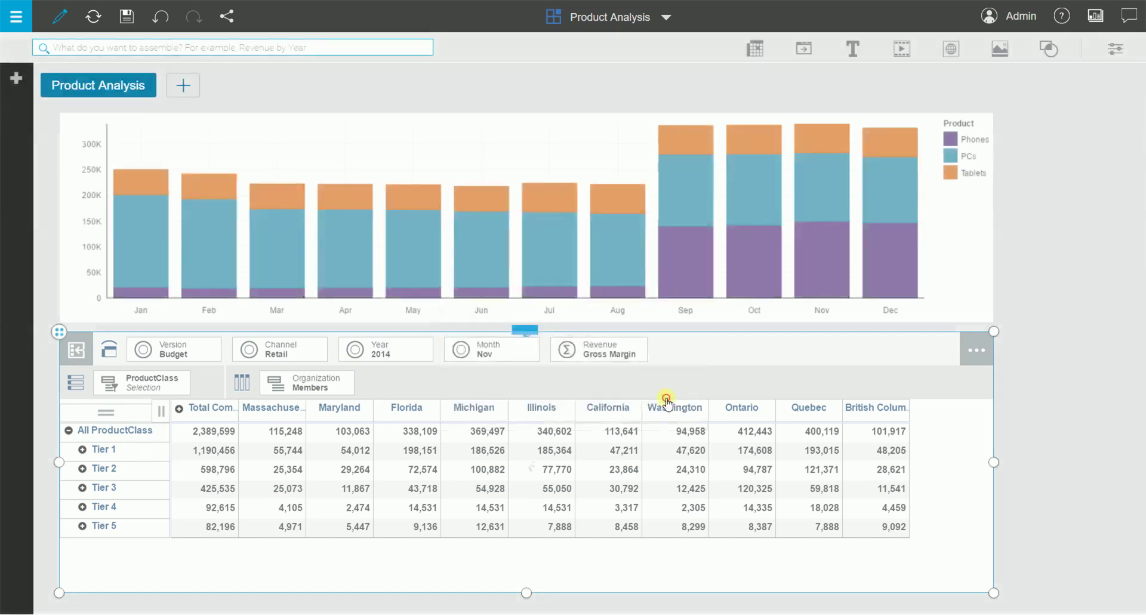
drag(436, 379, 687, 350)
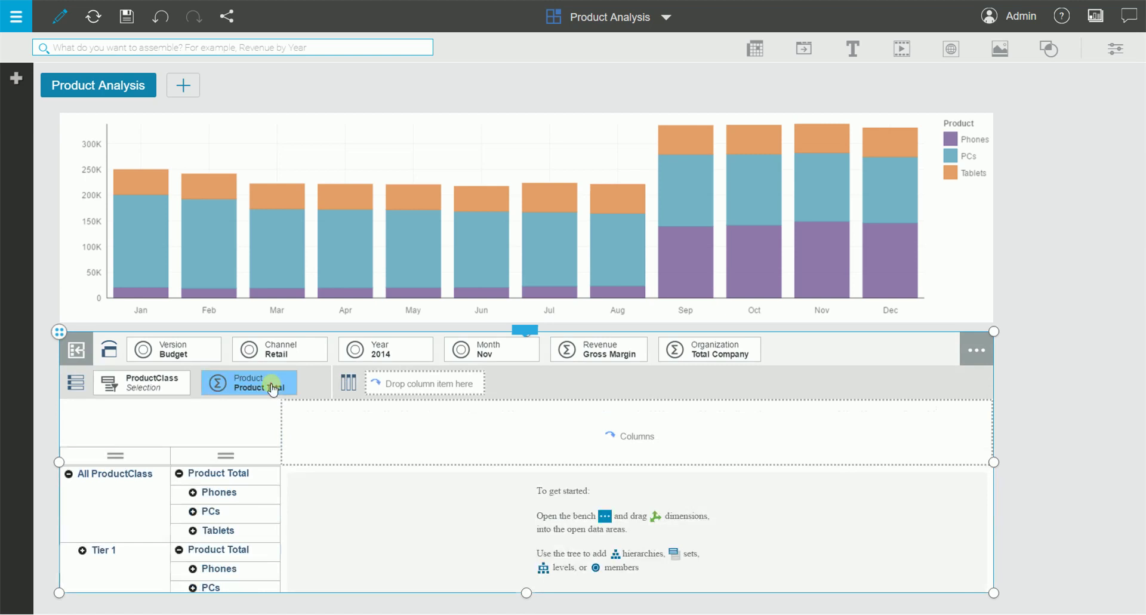
- Move Product onto the columns, expand Tier 1, and expand then collapse the Phones columns
drag(273, 389, 441, 394)
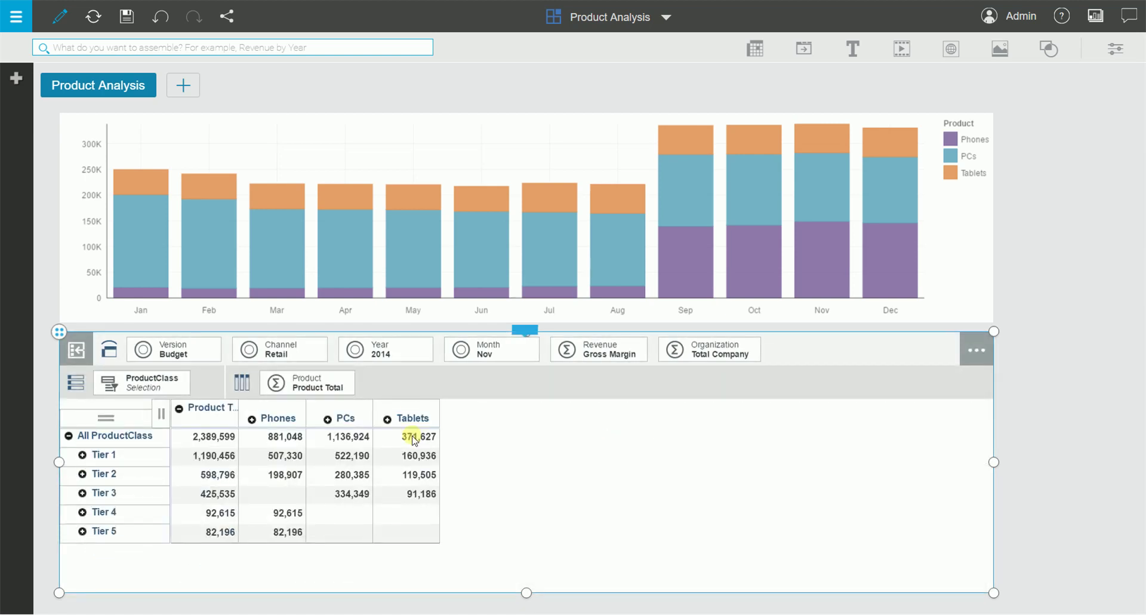
click(82, 455)
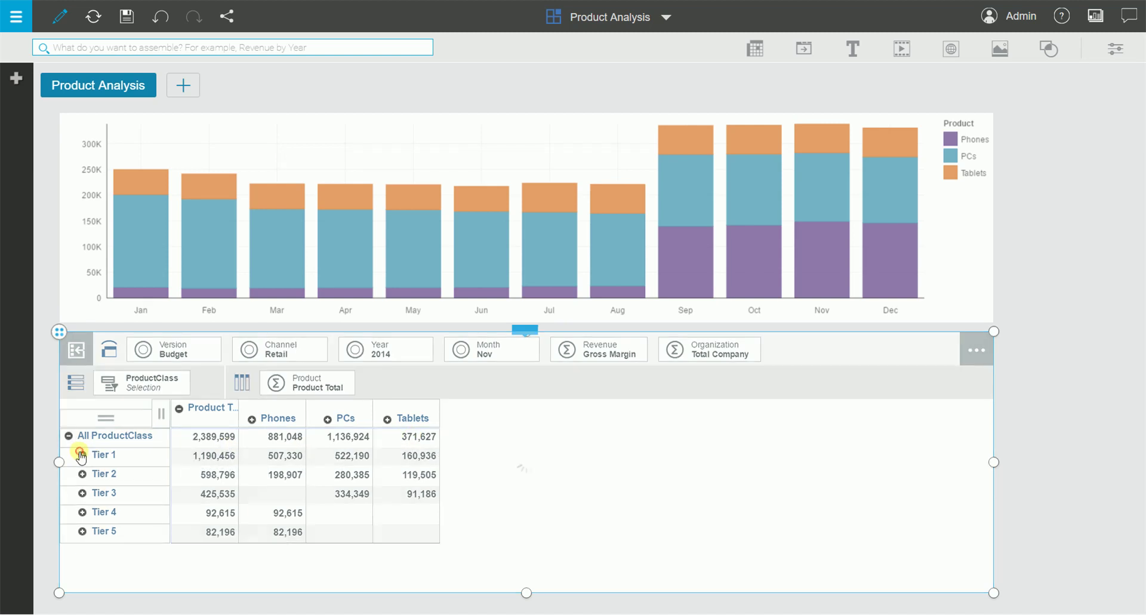
click(257, 419)
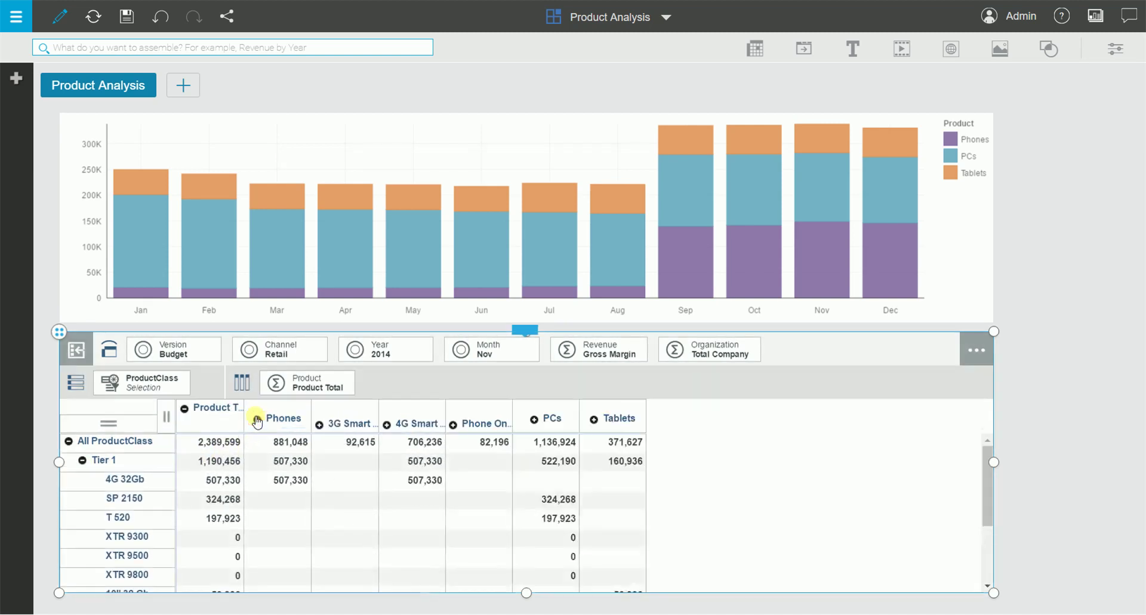
click(387, 424)
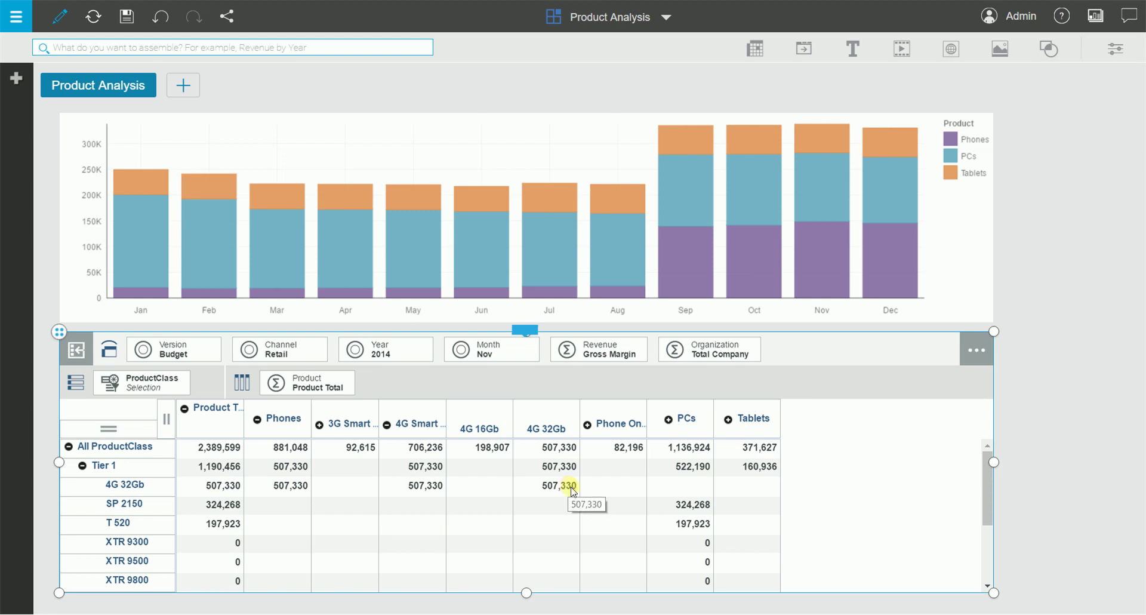
click(257, 420)
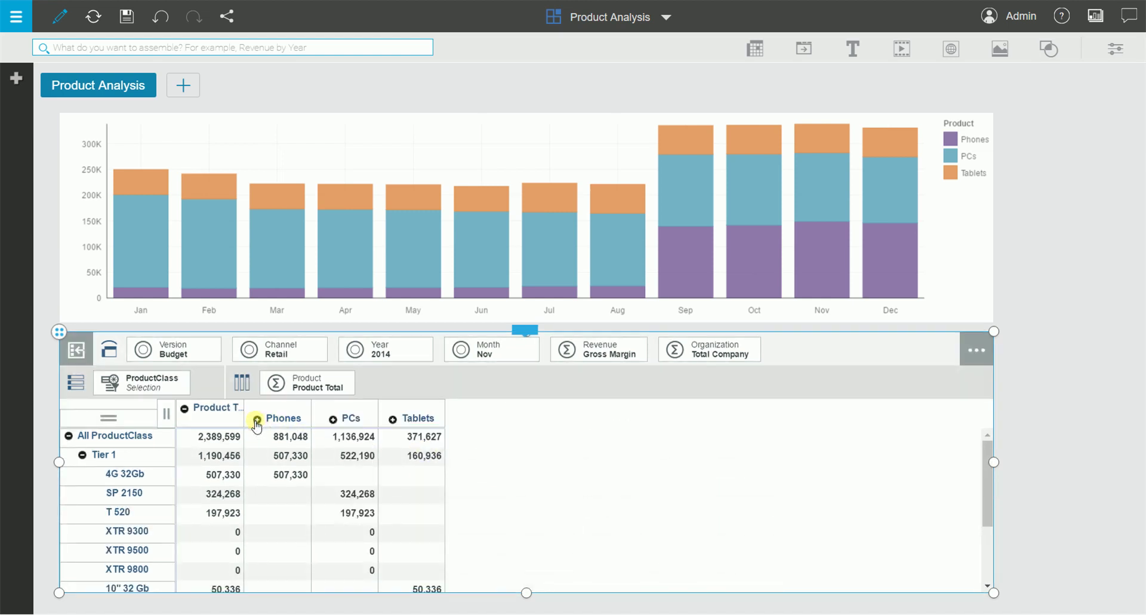
click(595, 350)
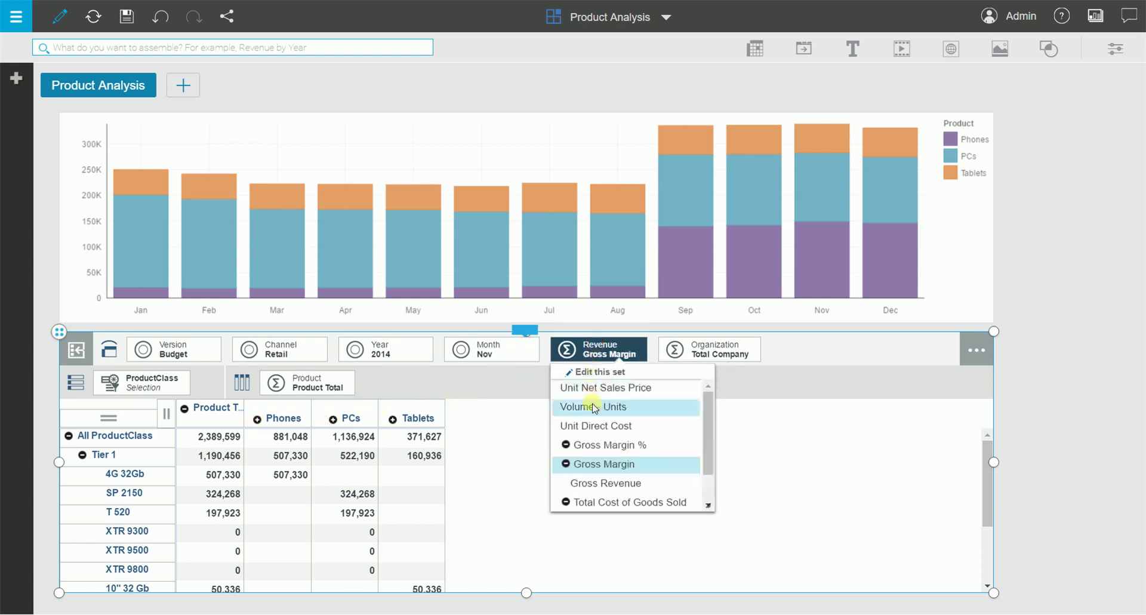
- Switch the measure to Volume - Units and enter 2877 for 4G 32Gb Phones
click(595, 407)
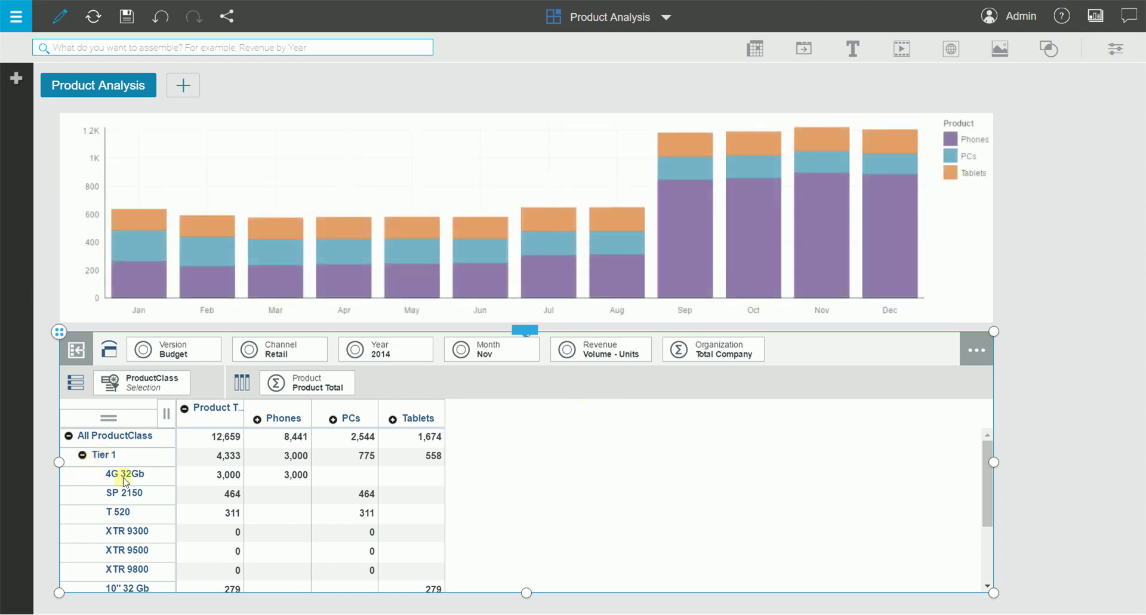
click(274, 475)
text(2877)
key(Return)
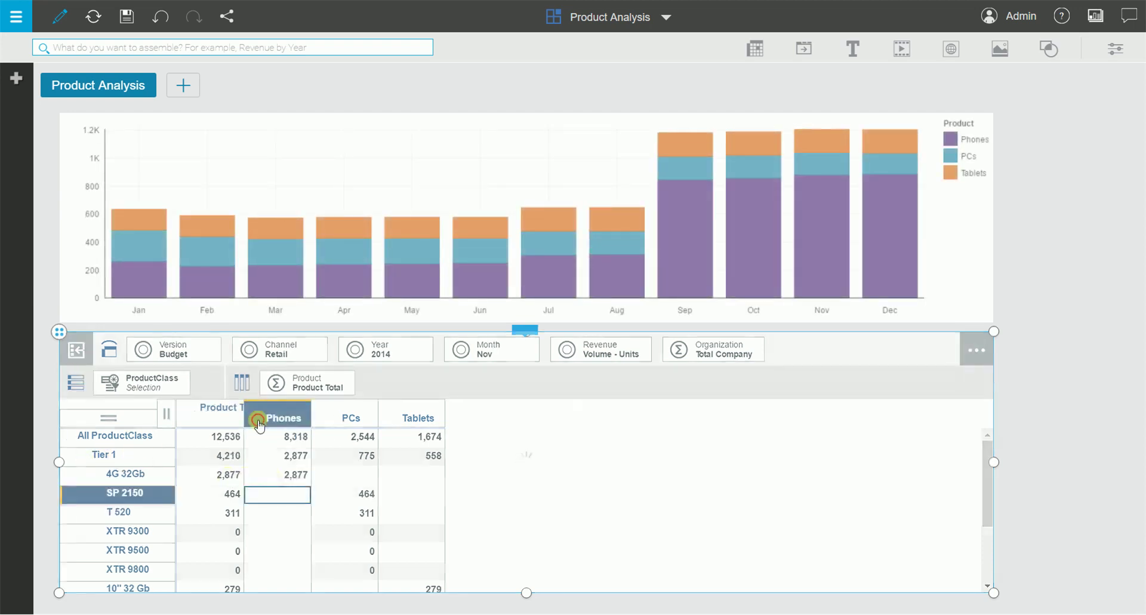